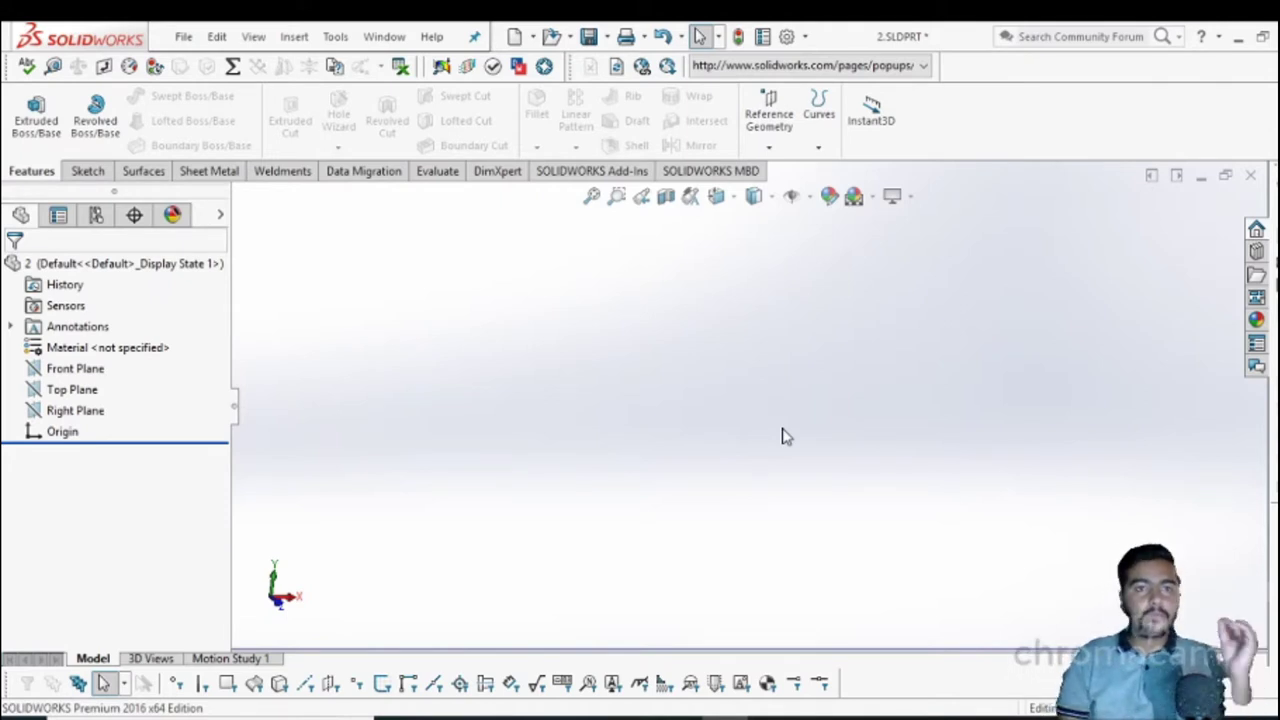
# Step: Start a new sketch on the Front Plane
pyautogui.click(86, 172)
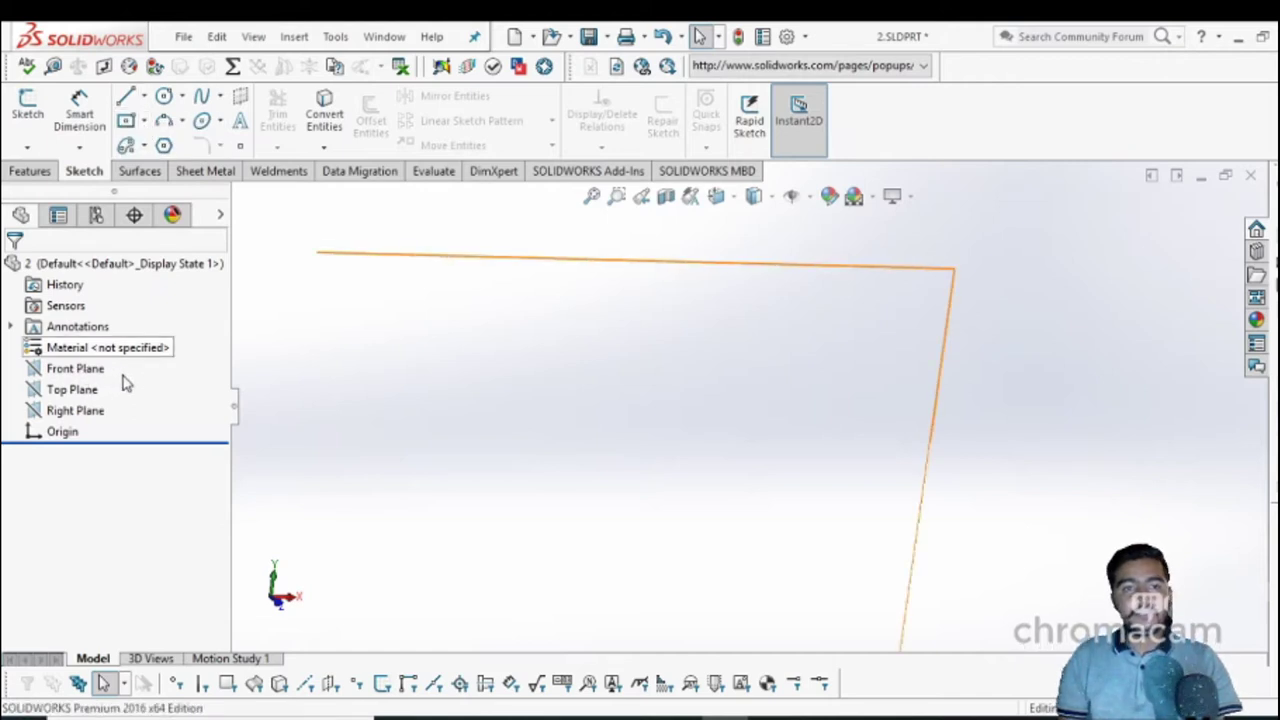
pyautogui.click(78, 372)
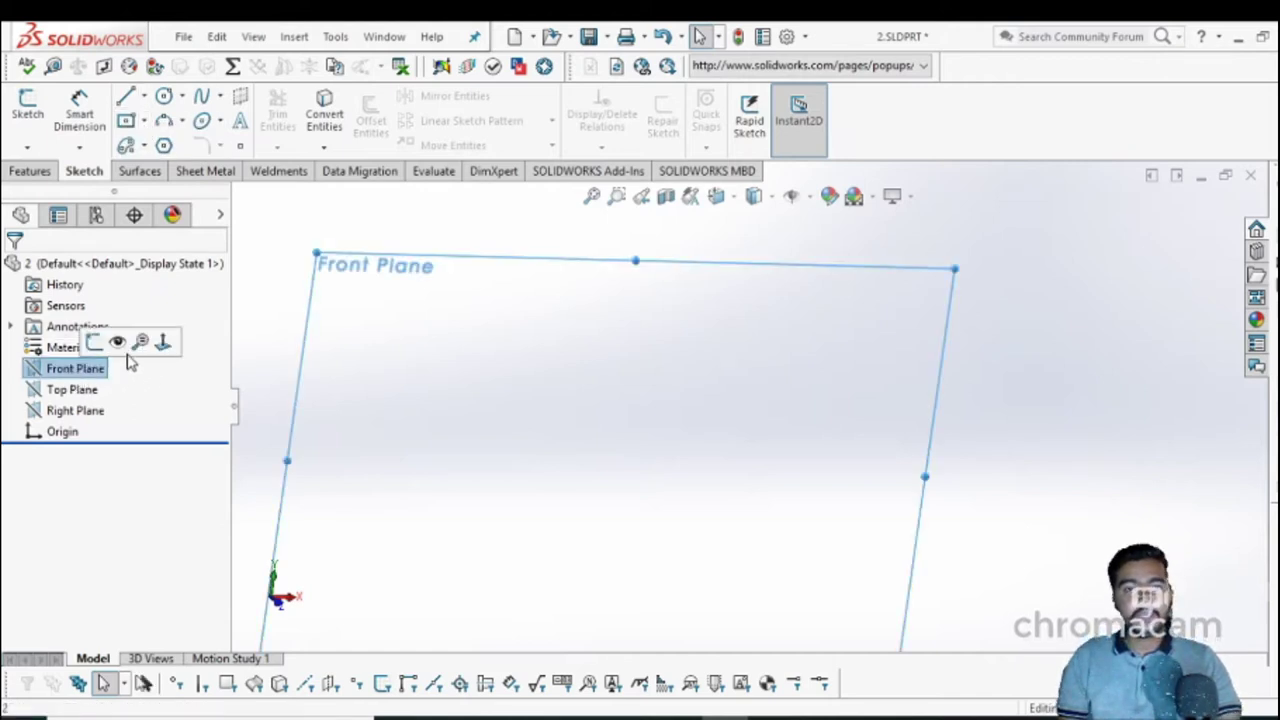
pyautogui.click(163, 96)
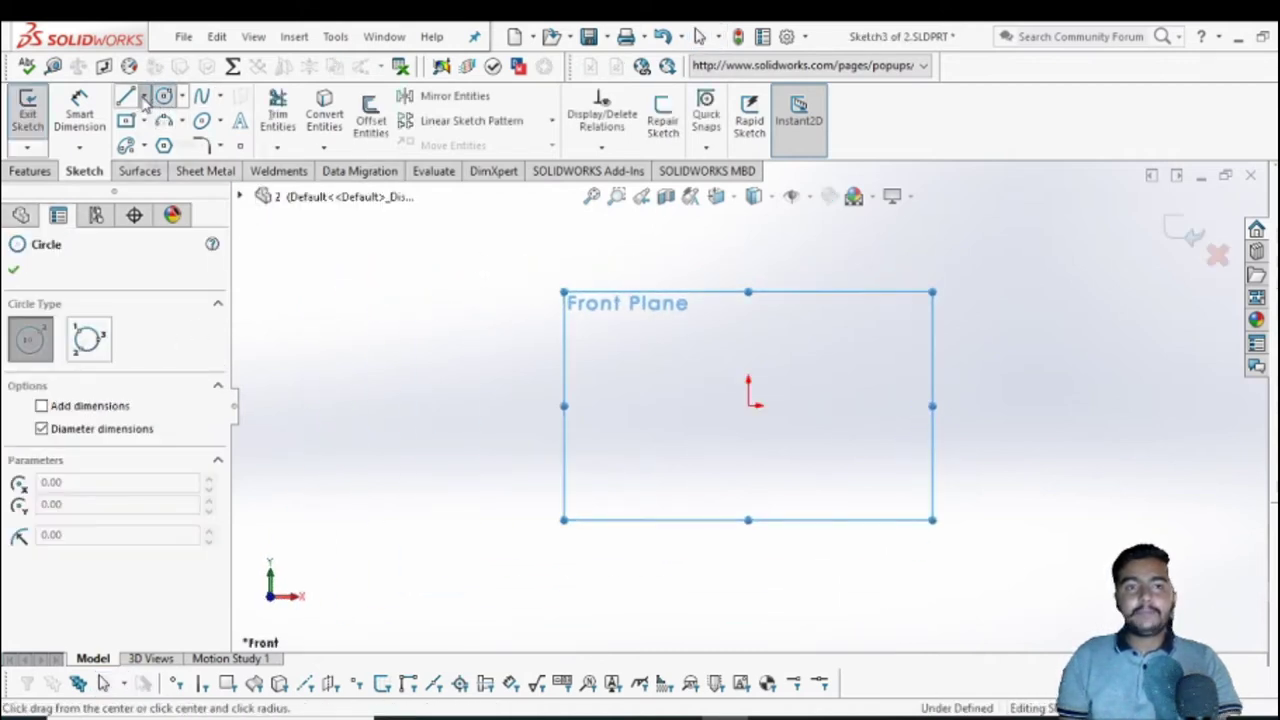
# Step: Draw a vertical centerline from the origin down to serve as the revolve axis
pyautogui.click(182, 96)
pyautogui.click(143, 96)
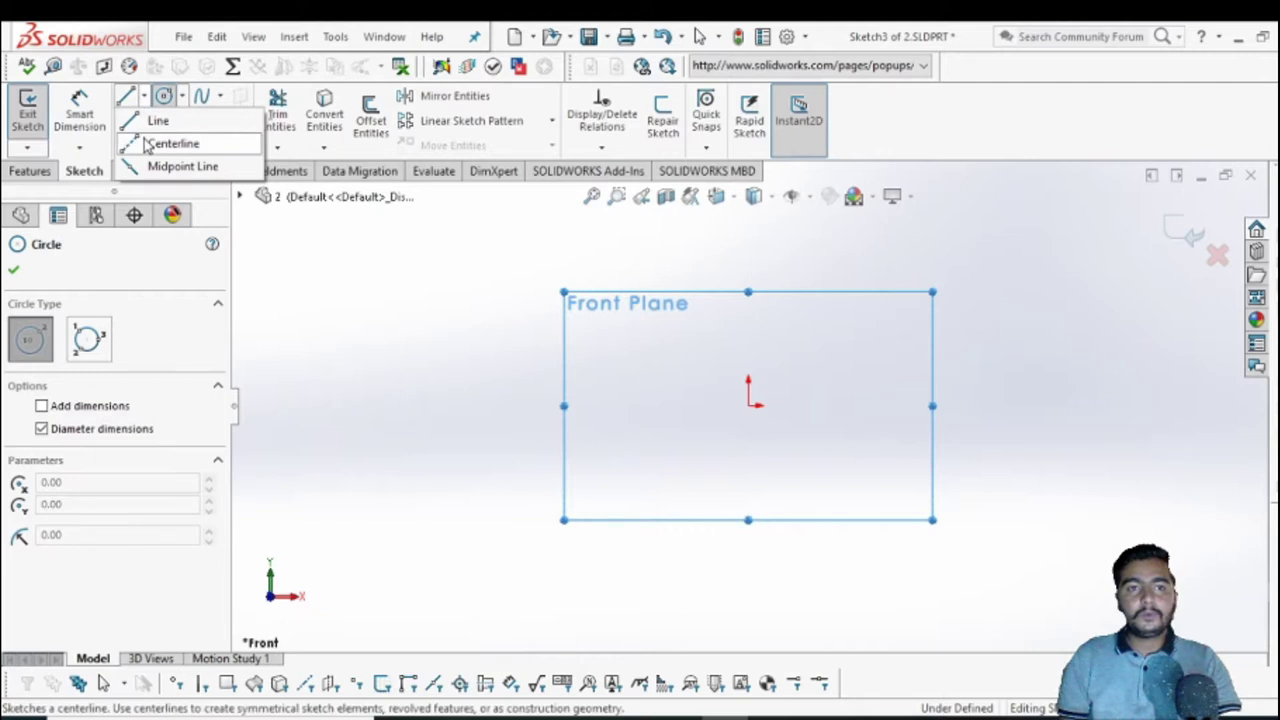
pyautogui.click(150, 140)
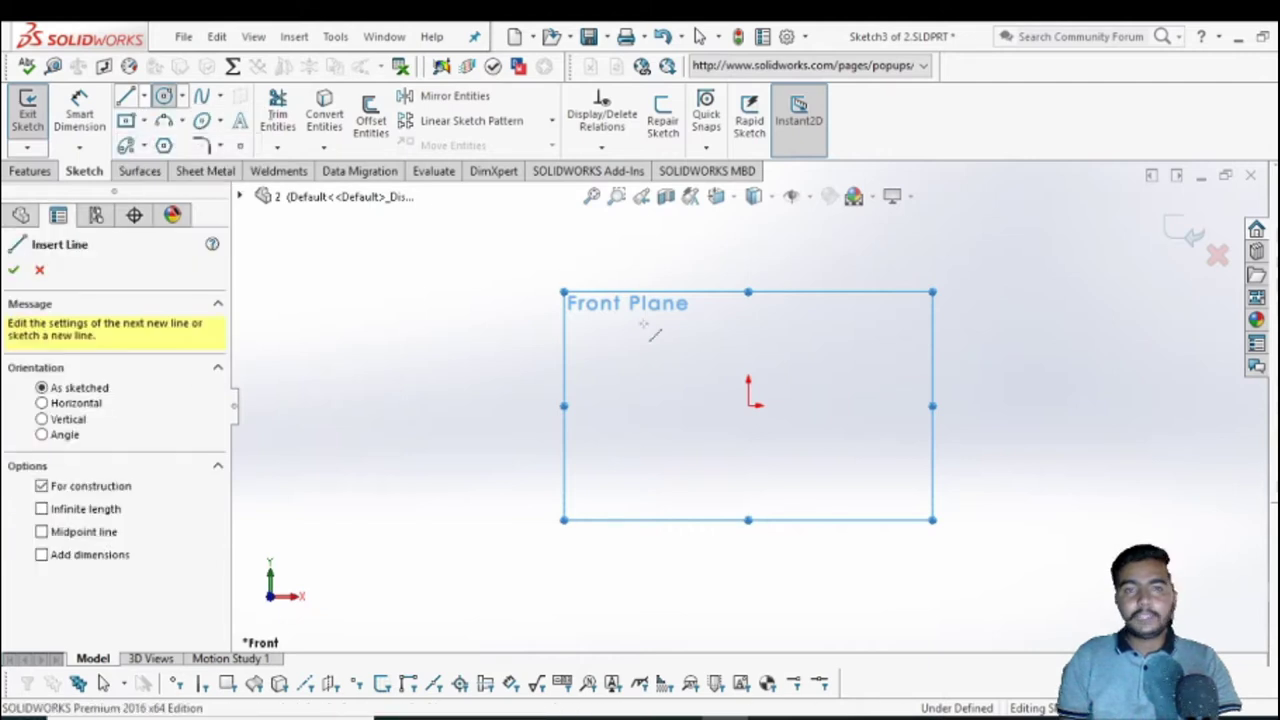
pyautogui.click(757, 411)
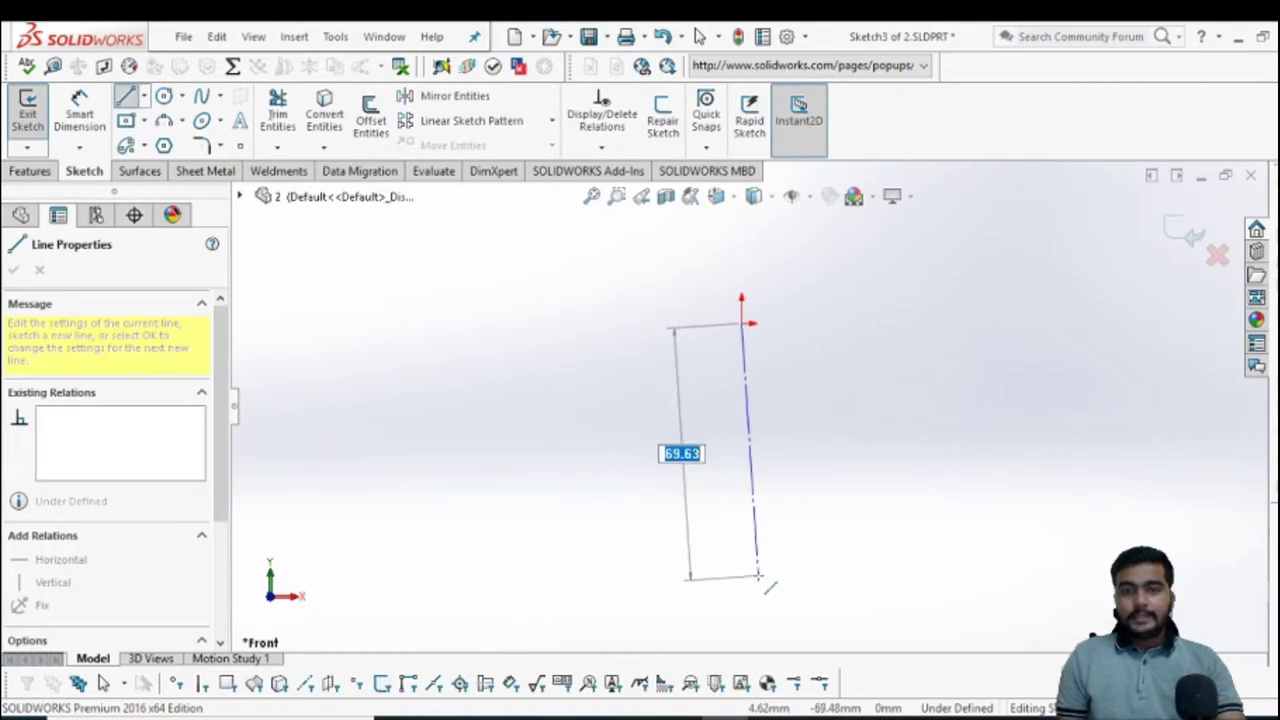
pyautogui.scroll(-1, 757, 583)
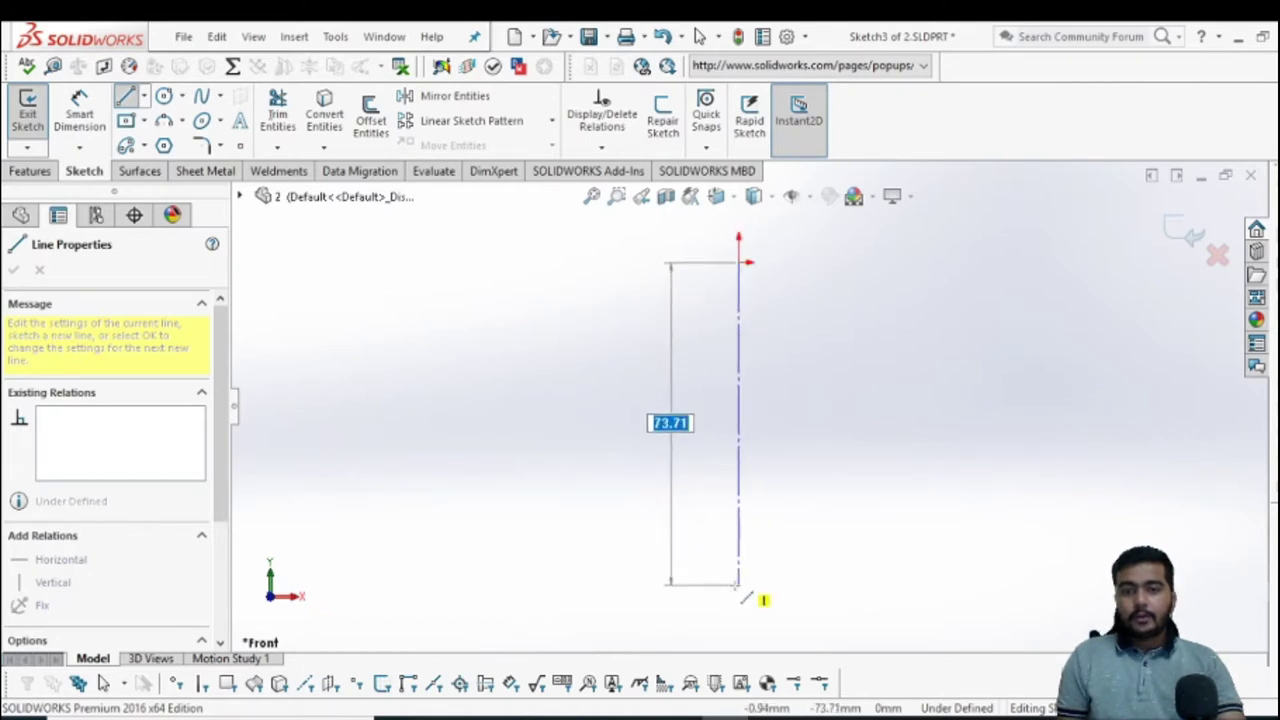
pyautogui.click(738, 597)
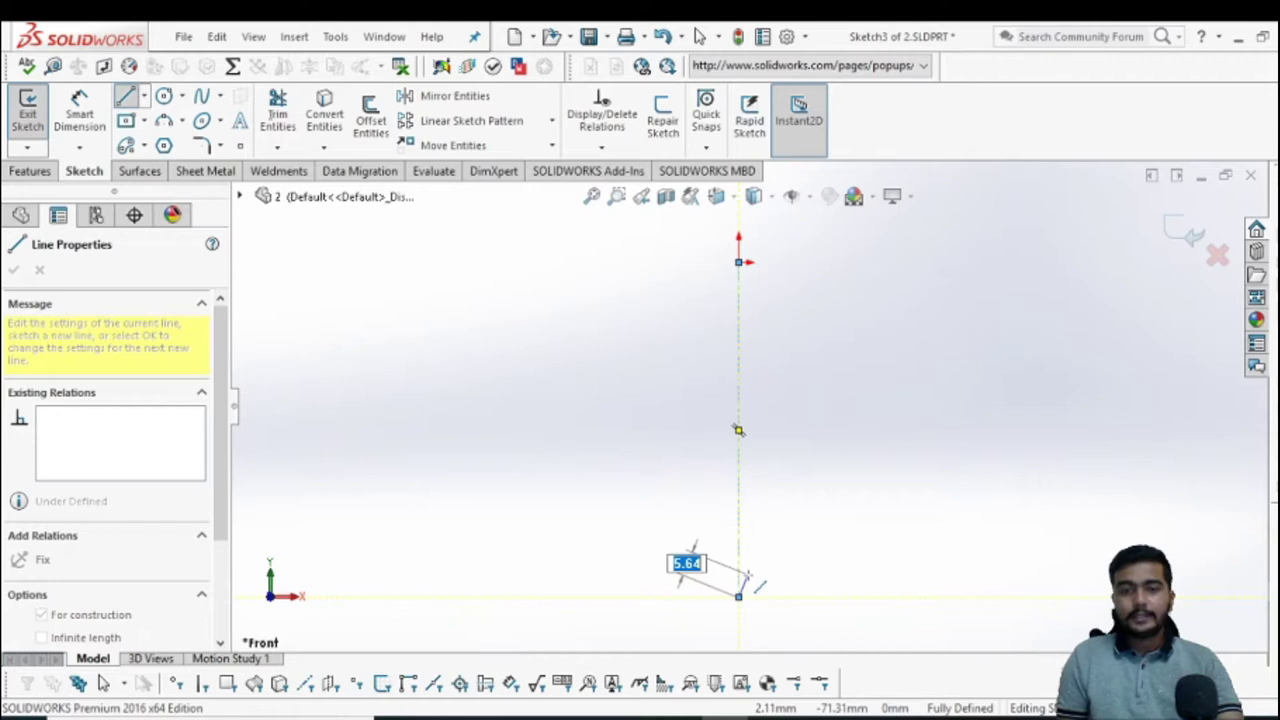
# Step: Draw a short horizontal top line outward from the top of the centerline
pyautogui.click(126, 97)
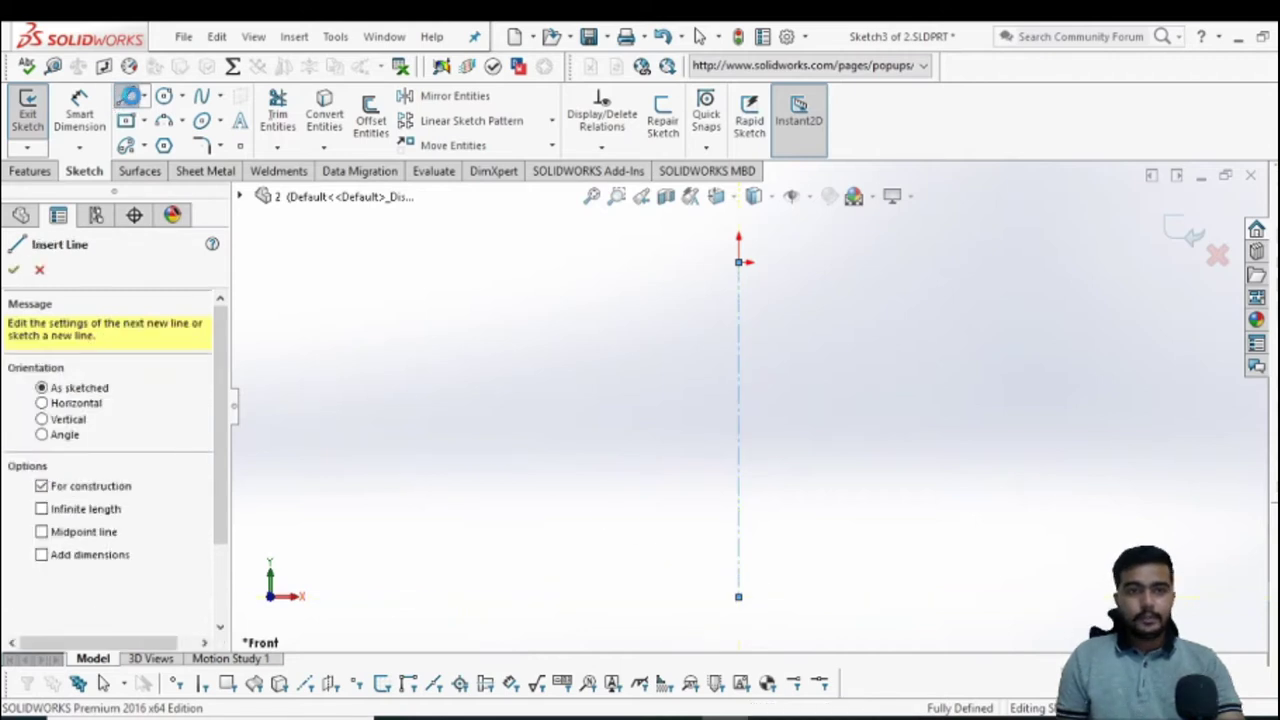
pyautogui.click(201, 97)
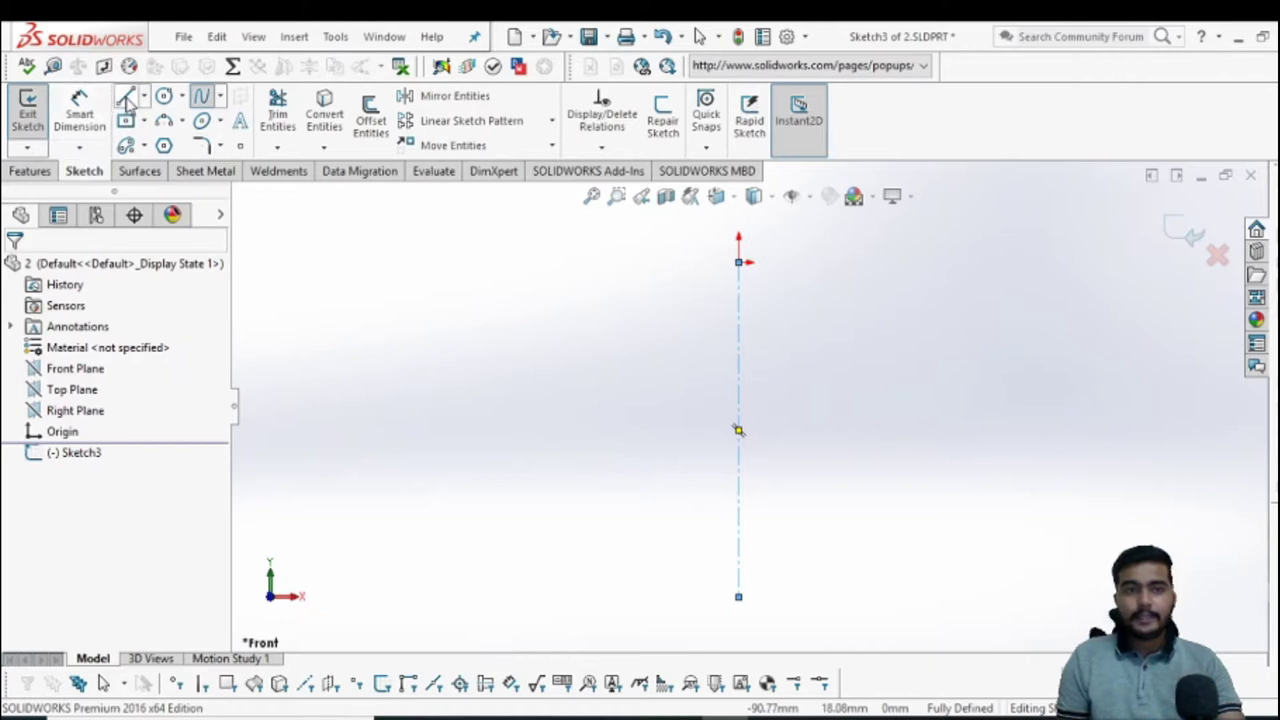
pyautogui.click(753, 281)
pyautogui.click(790, 263)
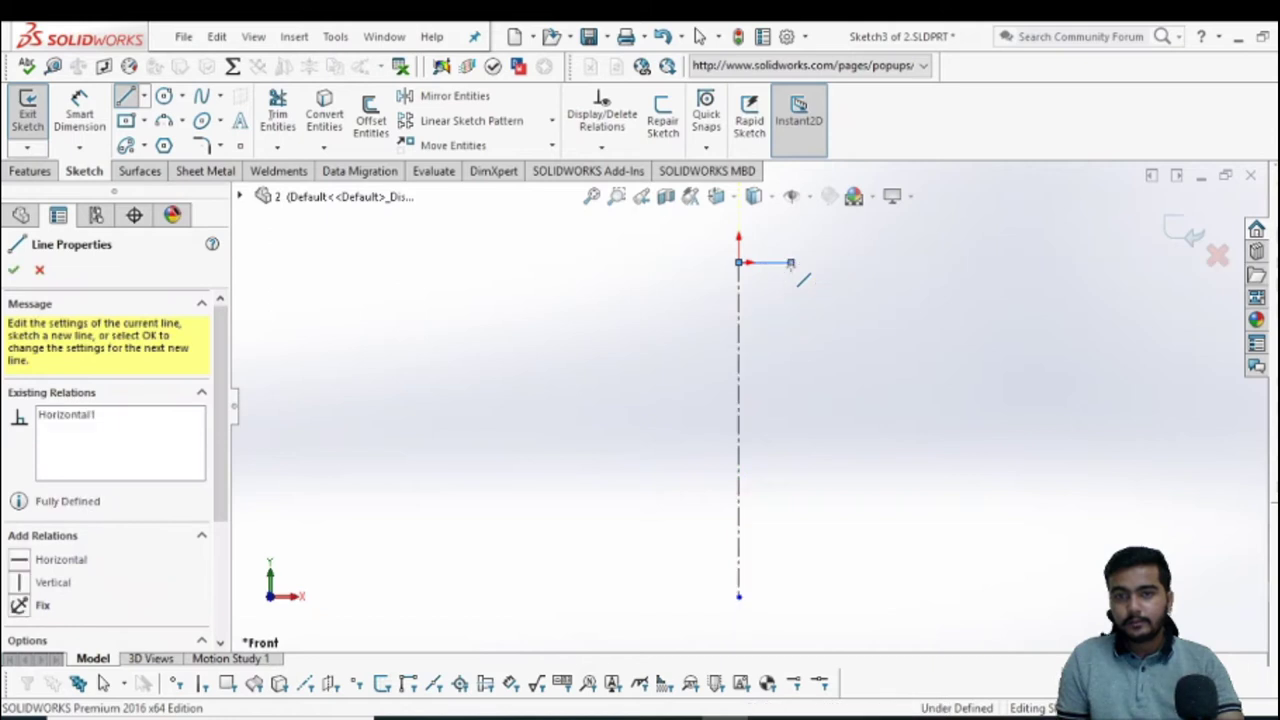
# Step: Draw a wavy spline from the top line down through lip, neck, shoulder, body and base
pyautogui.click(201, 100)
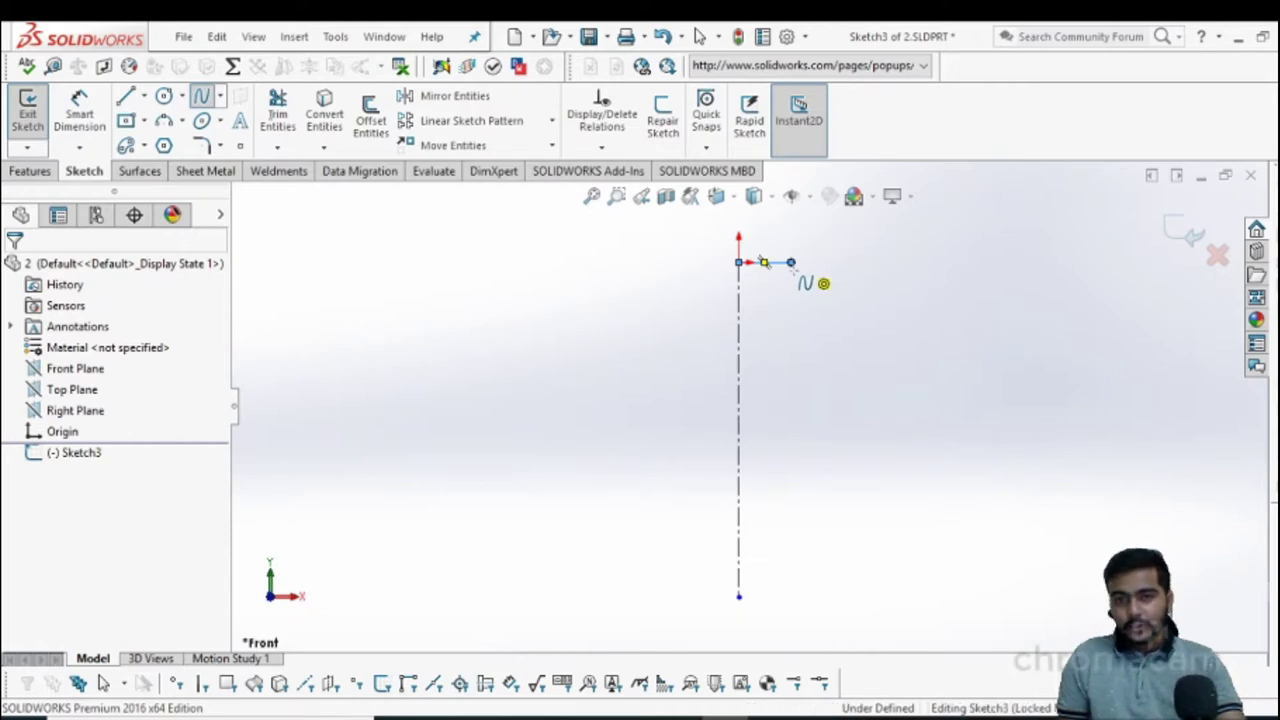
pyautogui.click(790, 263)
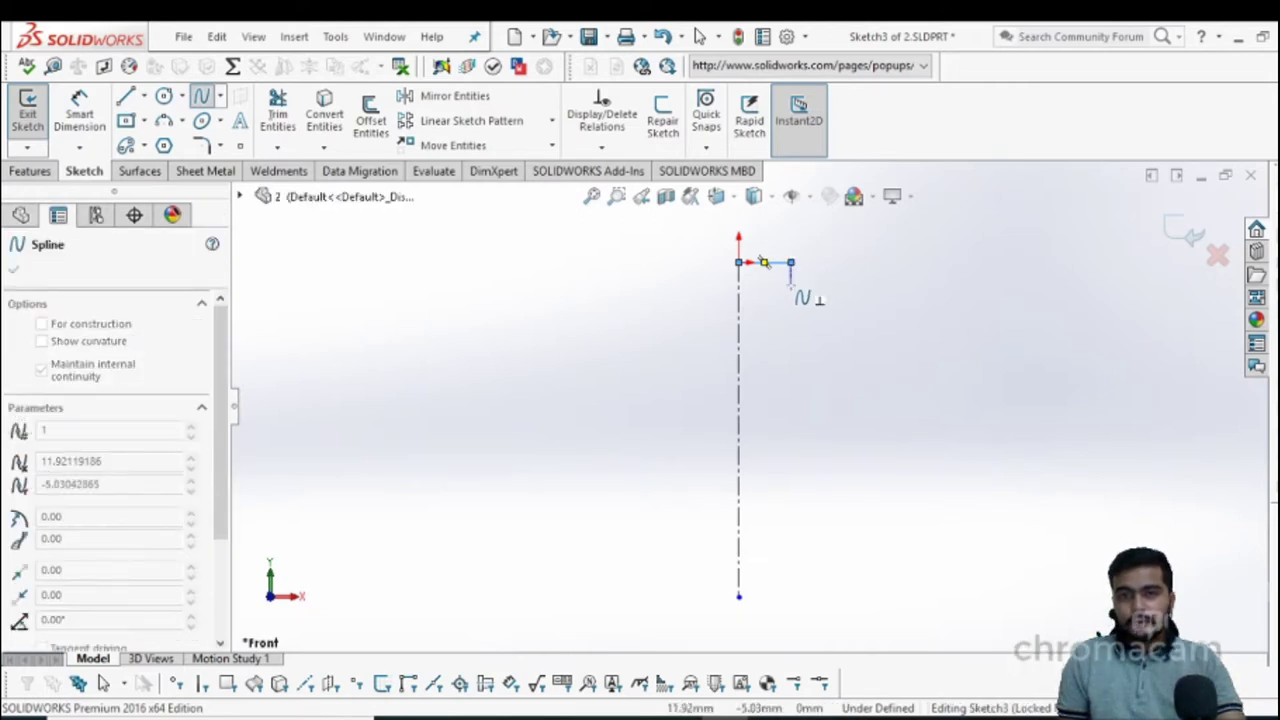
pyautogui.click(791, 287)
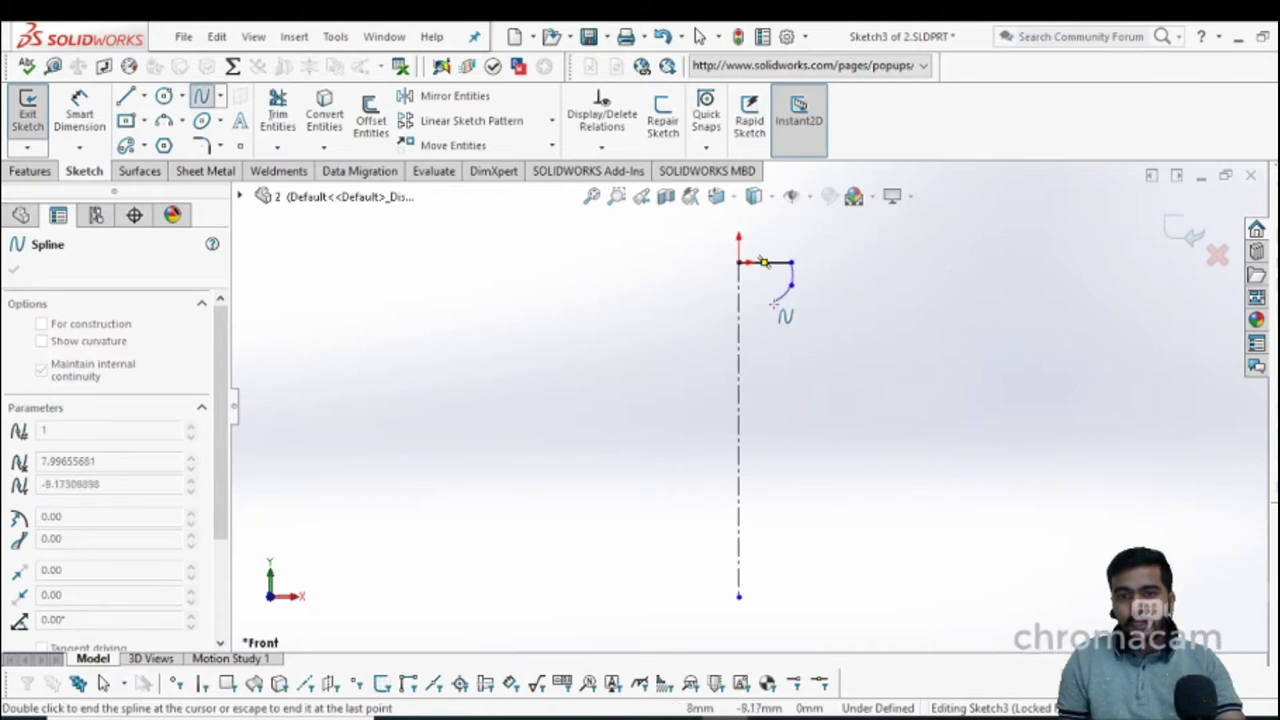
pyautogui.click(782, 300)
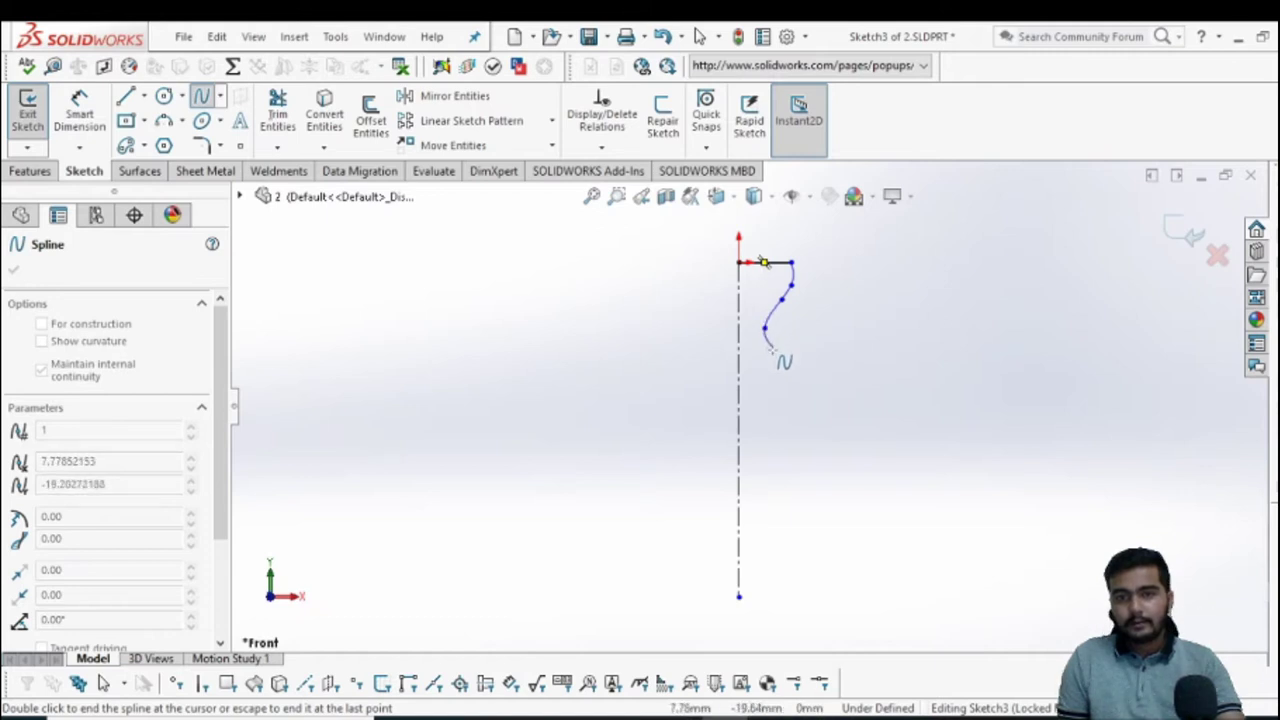
pyautogui.click(771, 354)
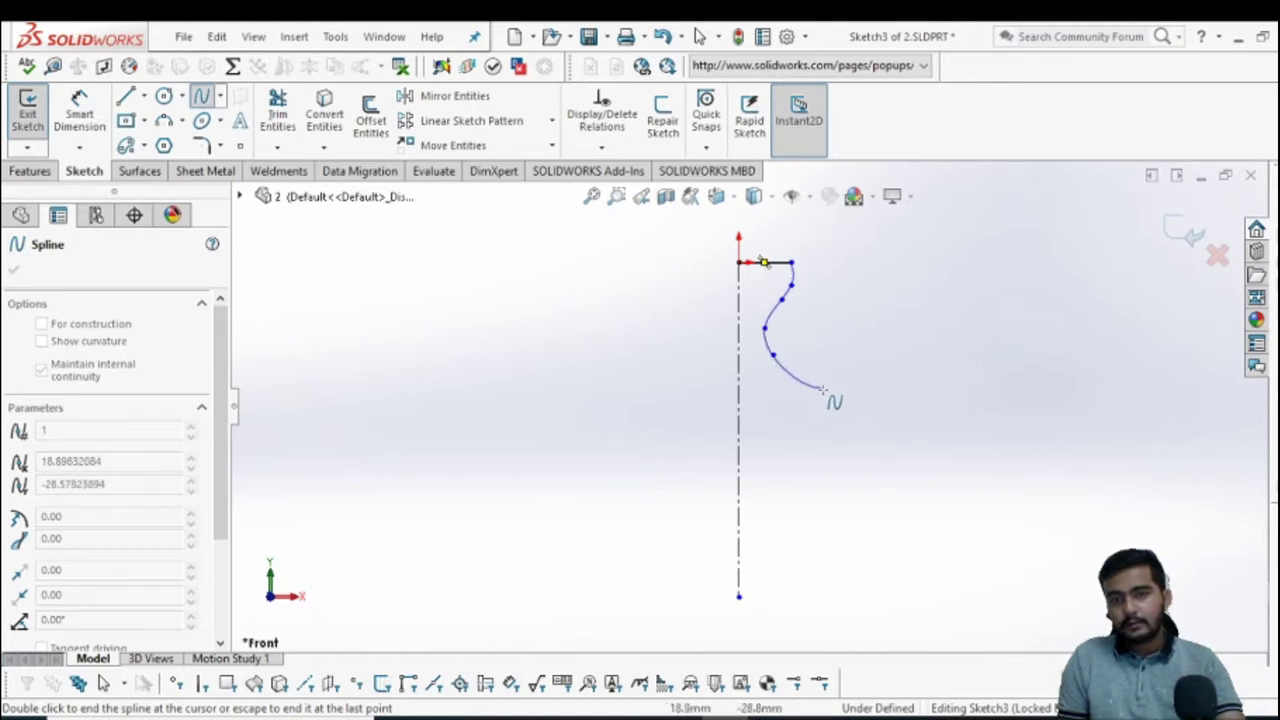
pyautogui.click(801, 386)
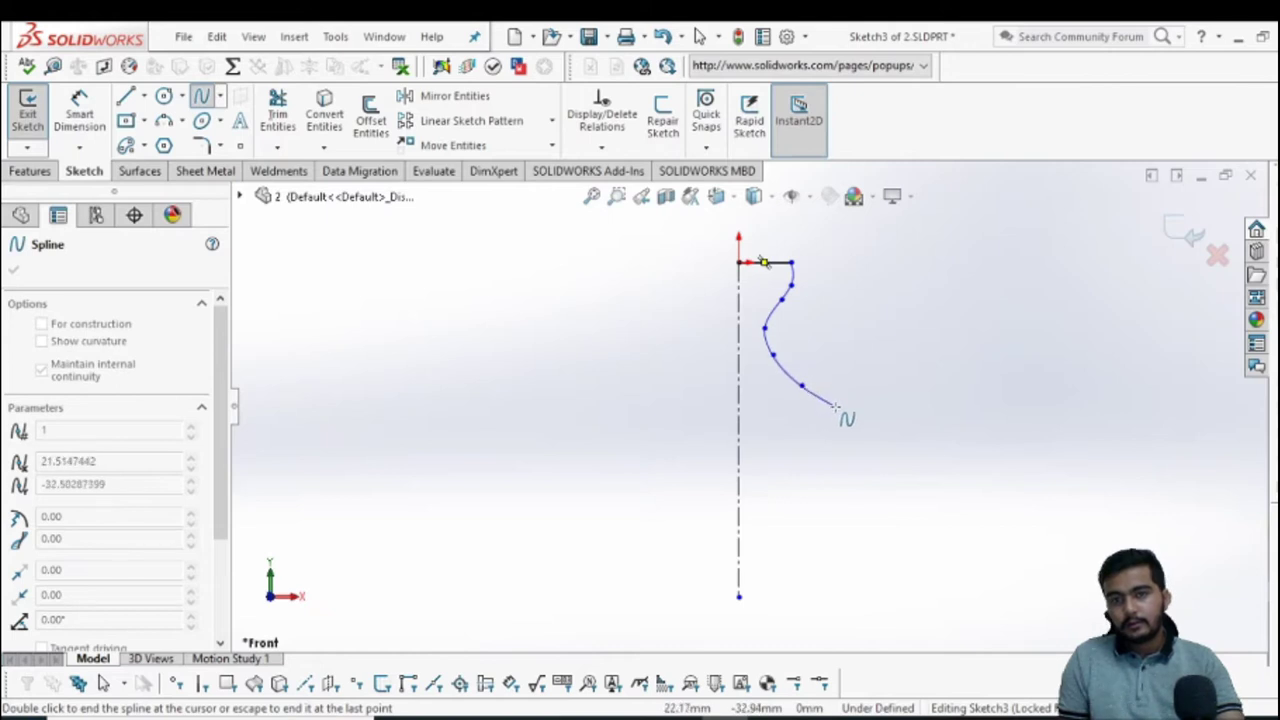
pyautogui.click(850, 423)
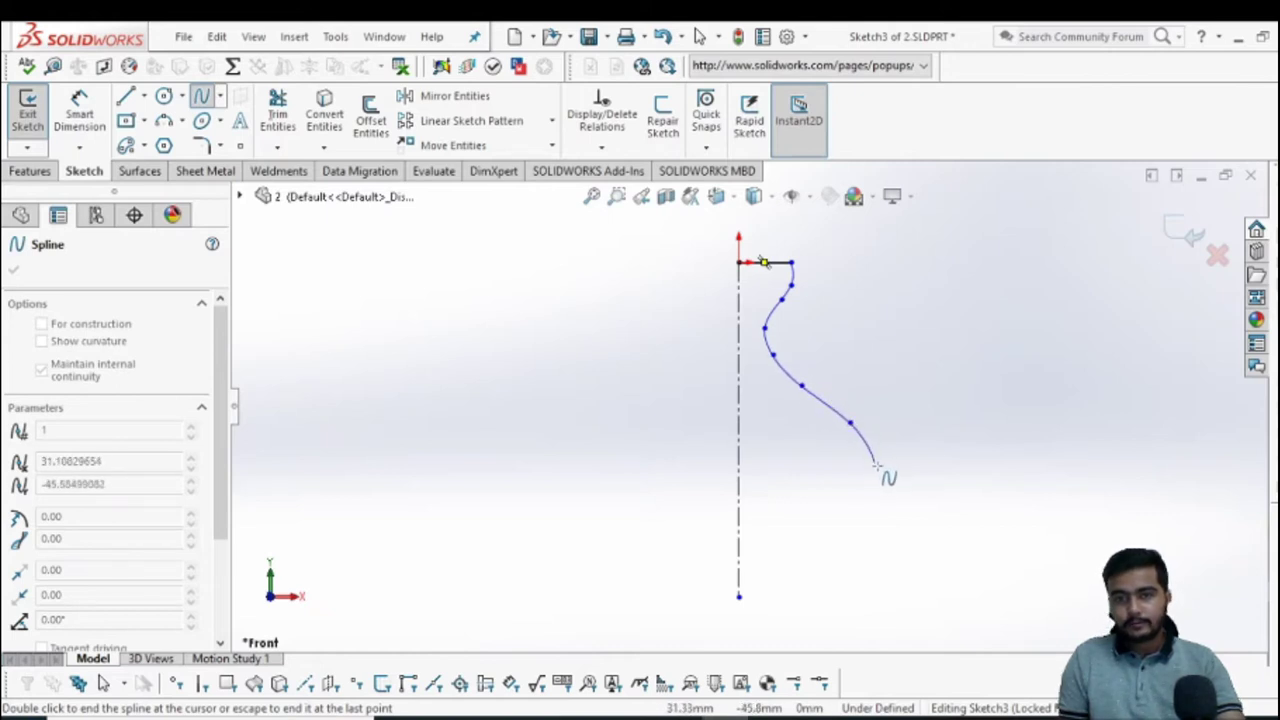
pyautogui.click(880, 483)
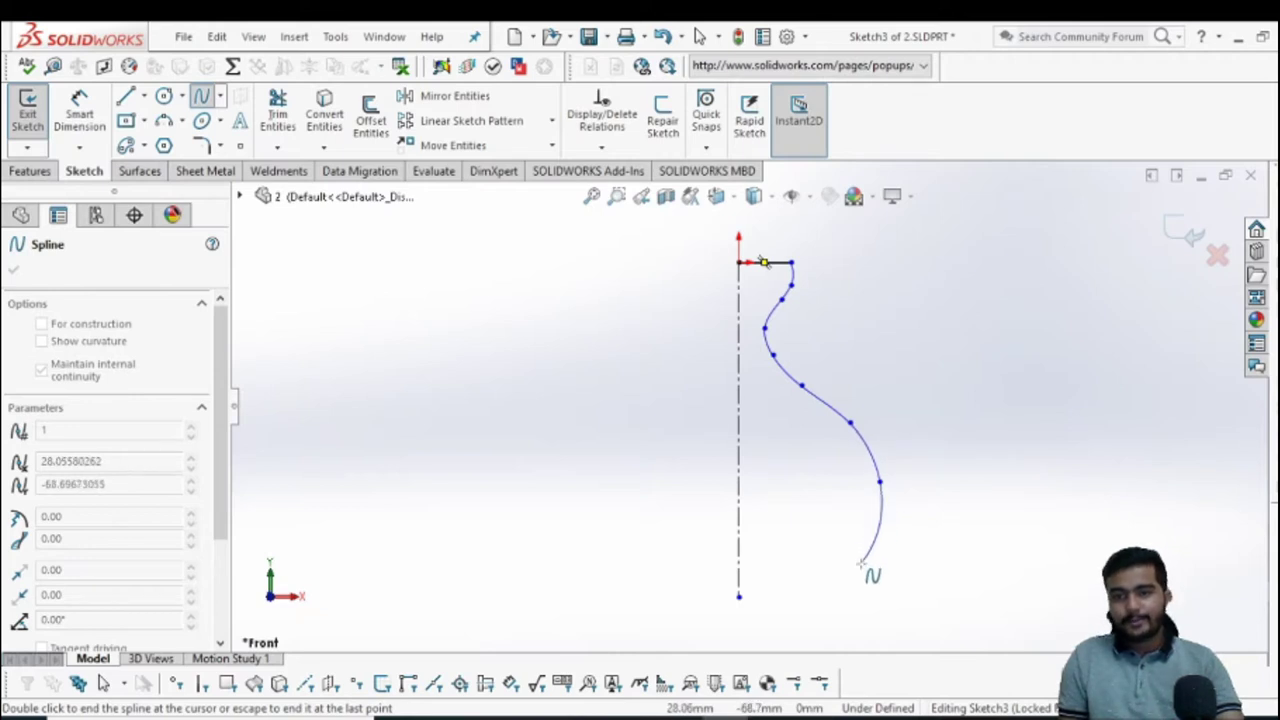
pyautogui.click(874, 552)
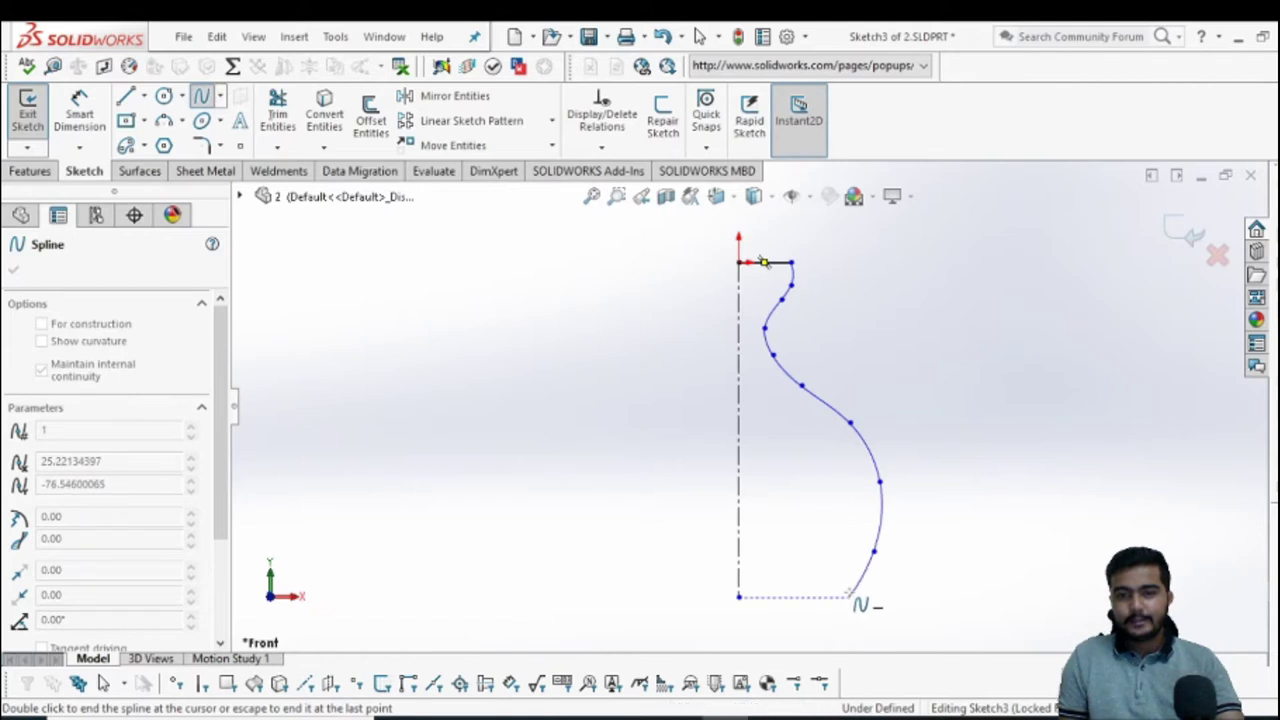
pyautogui.rightClick(850, 596)
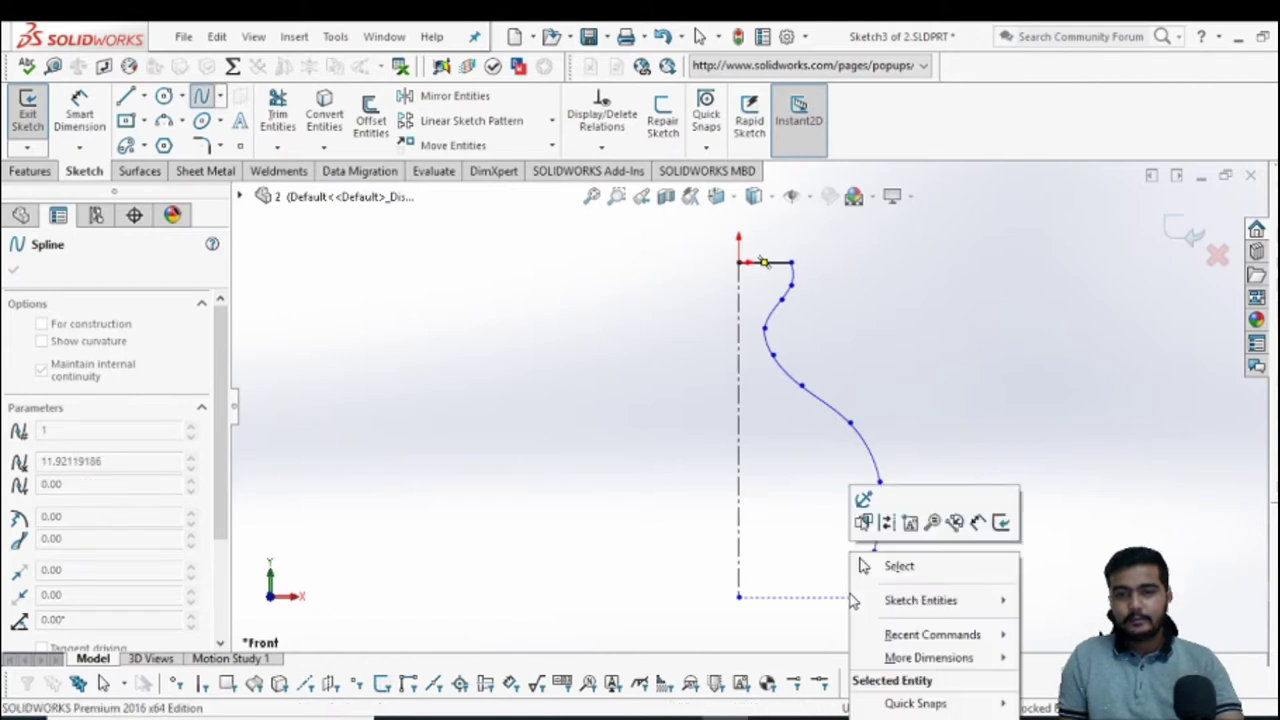
pyautogui.click(868, 565)
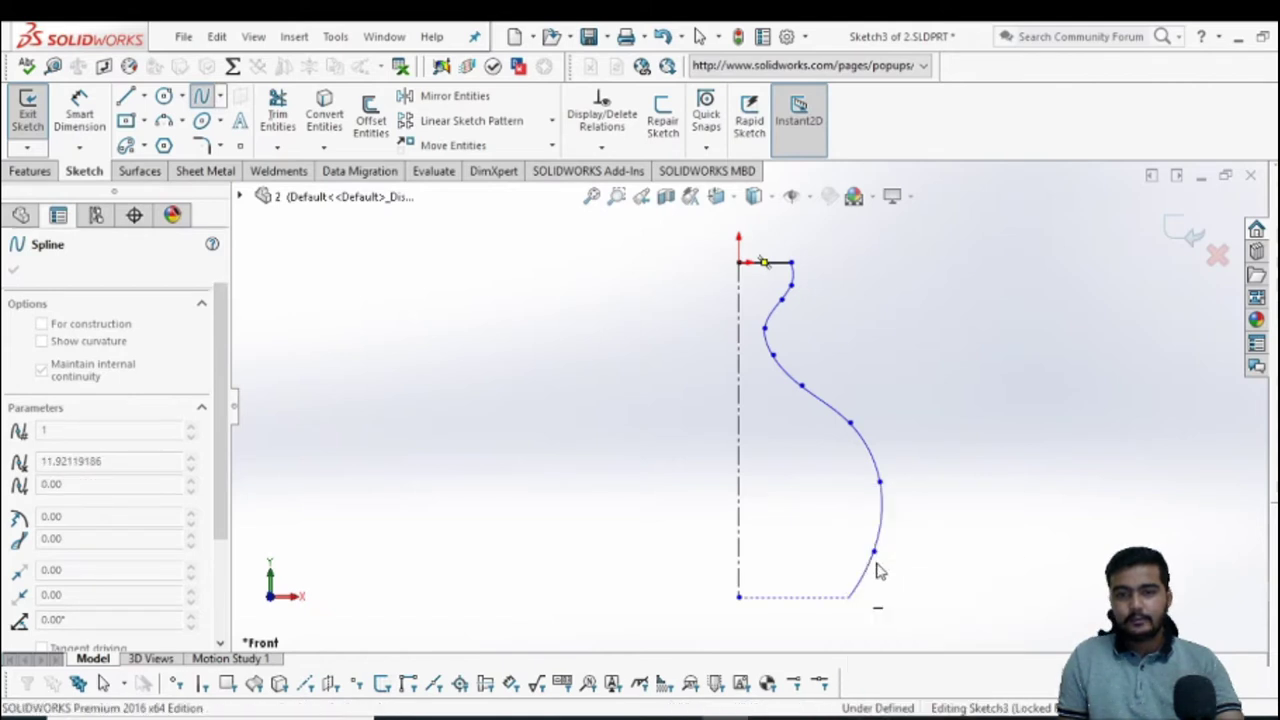
# Step: Close the profile with a bottom line from the spline's end back to the centerline
pyautogui.click(127, 98)
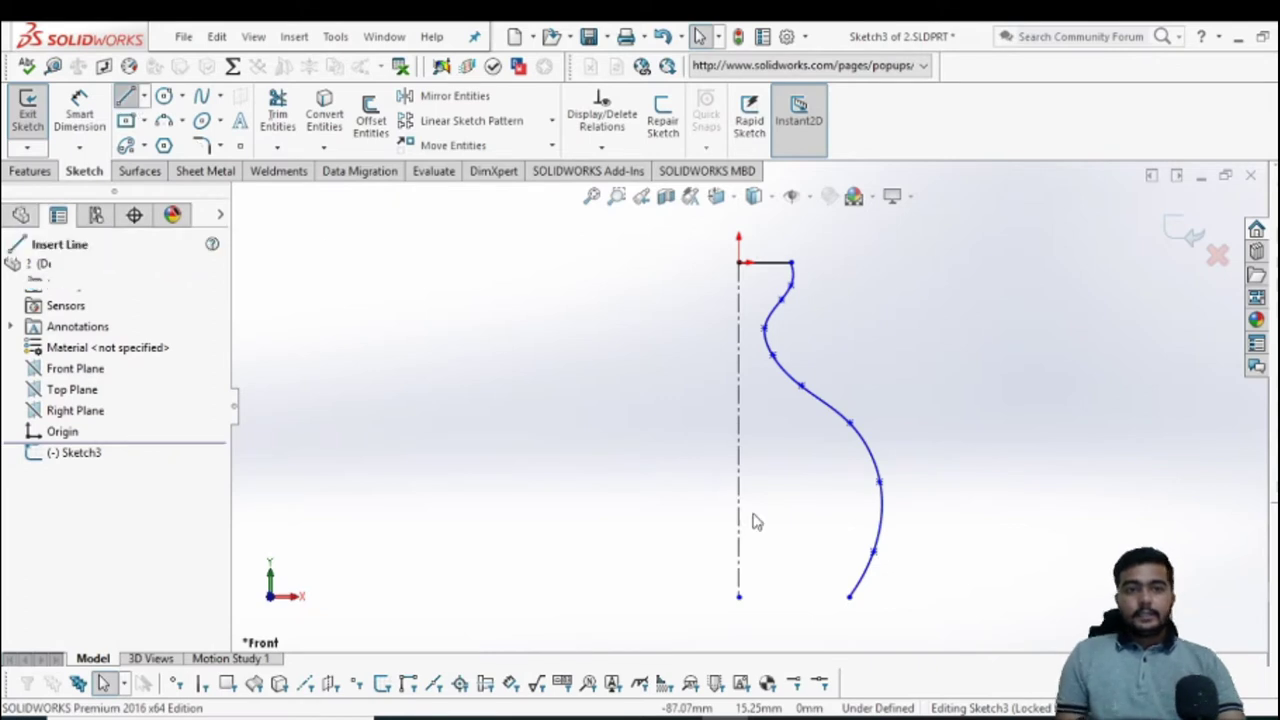
pyautogui.click(849, 598)
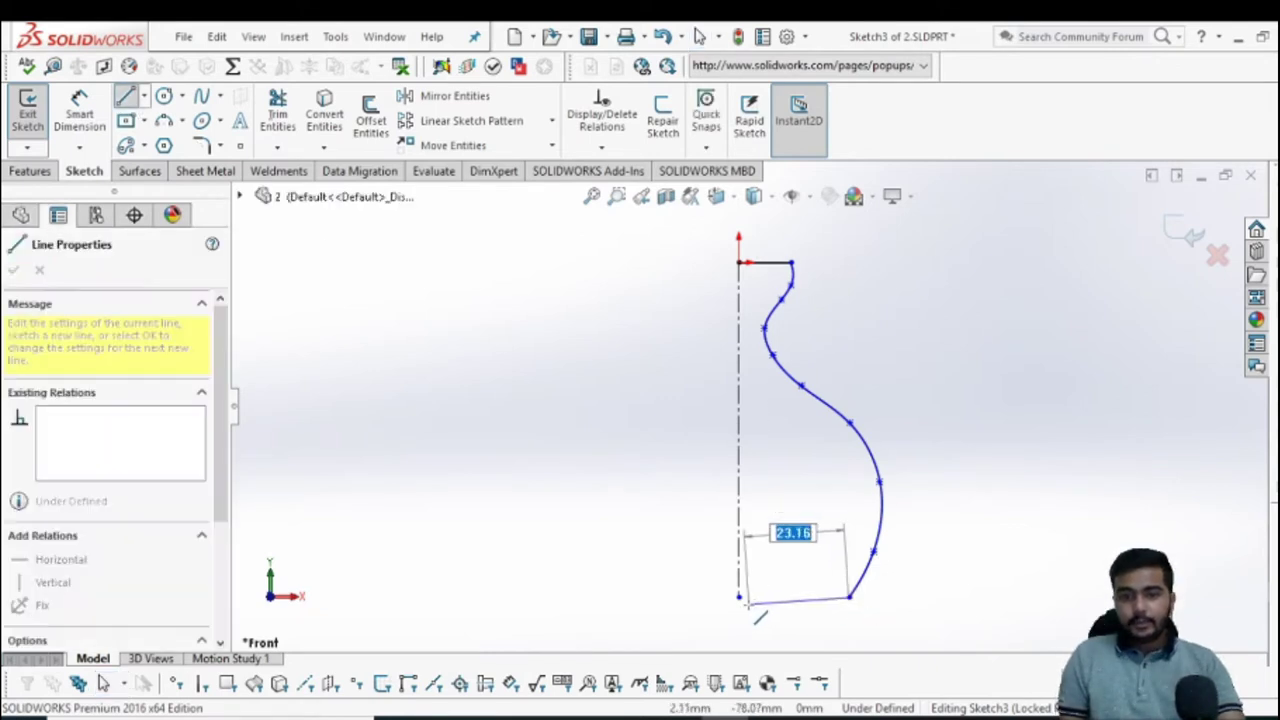
pyautogui.click(738, 598)
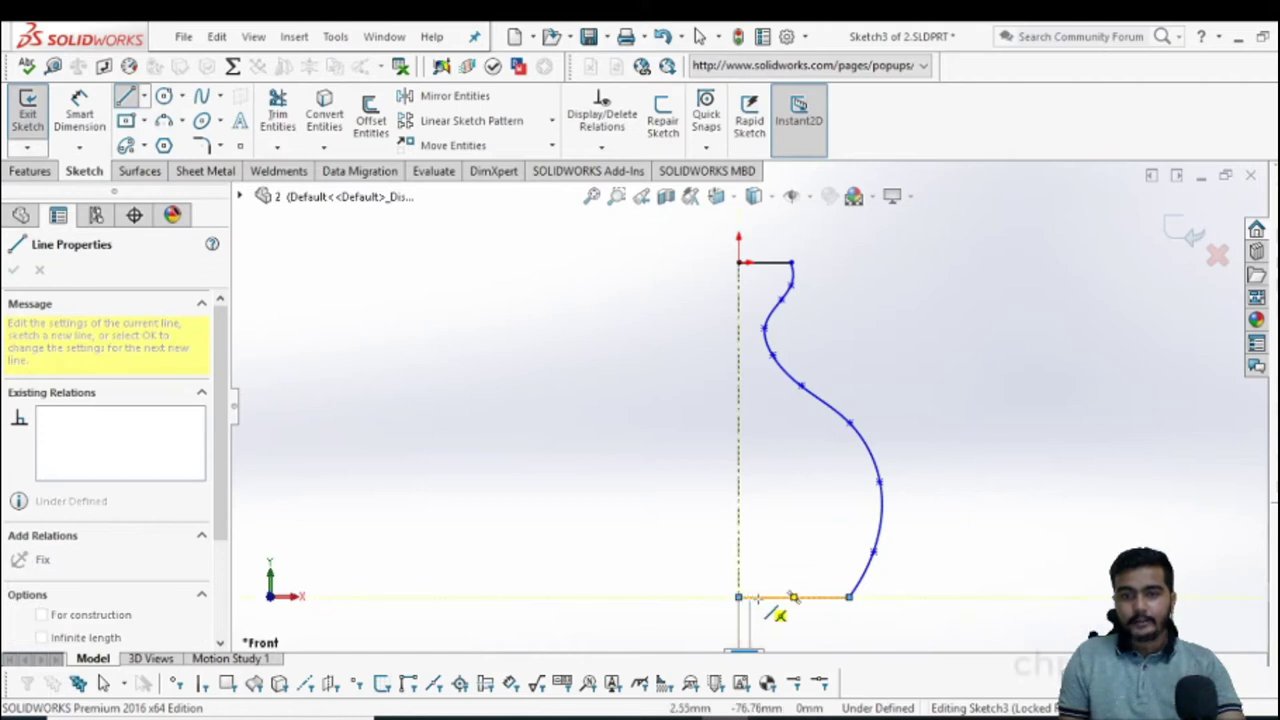
pyautogui.rightClick(760, 600)
pyautogui.click(800, 486)
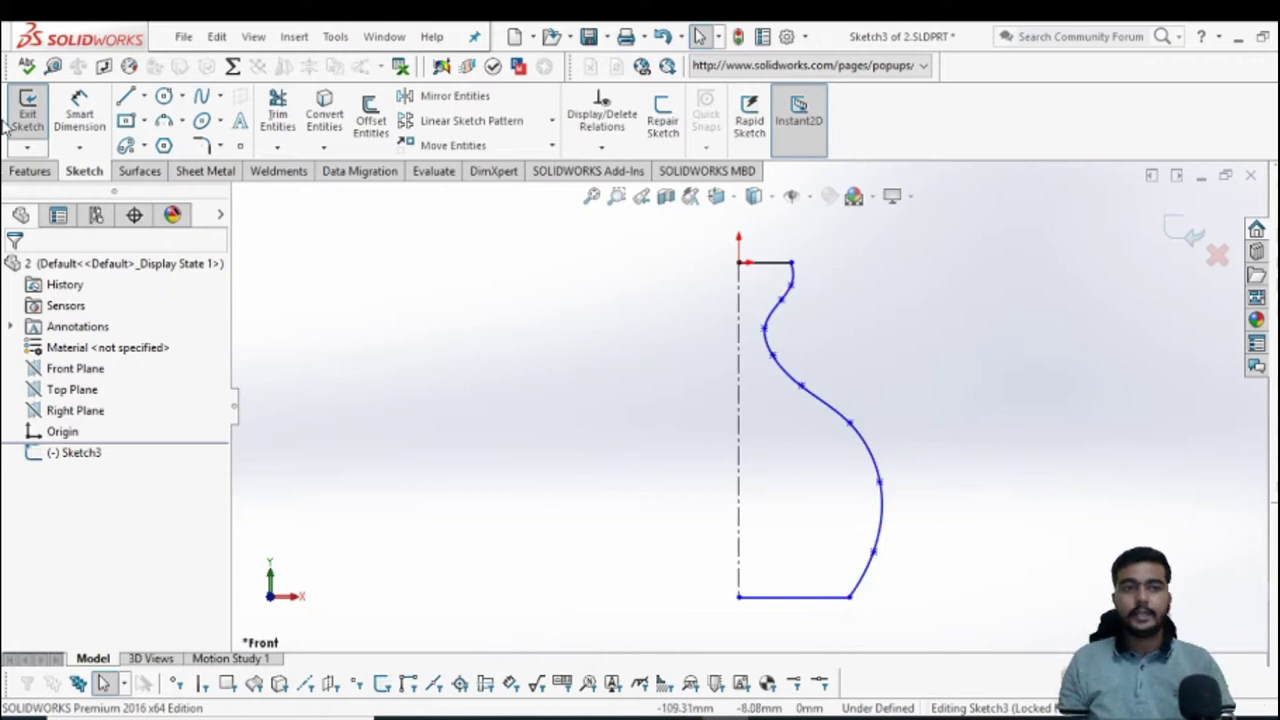
pyautogui.click(18, 174)
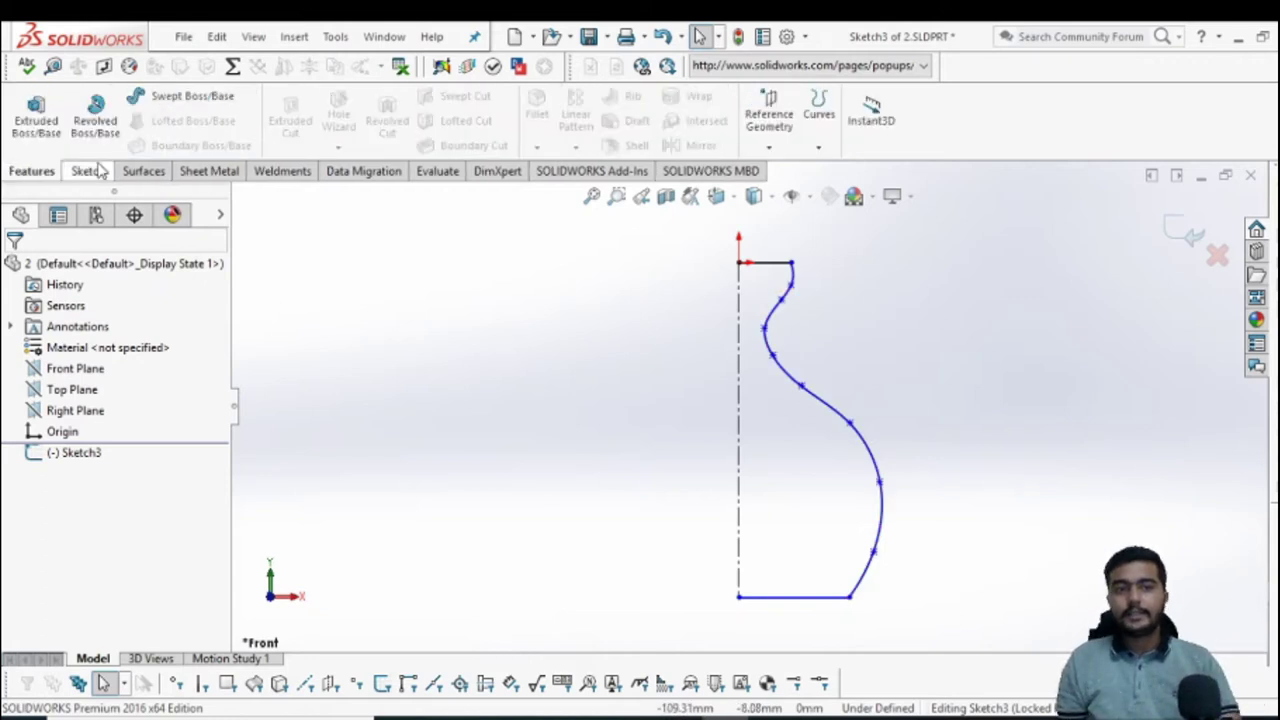
# Step: Revolve the auto-closed profile 360° about centerline Line1 to create Revolve1
pyautogui.click(97, 125)
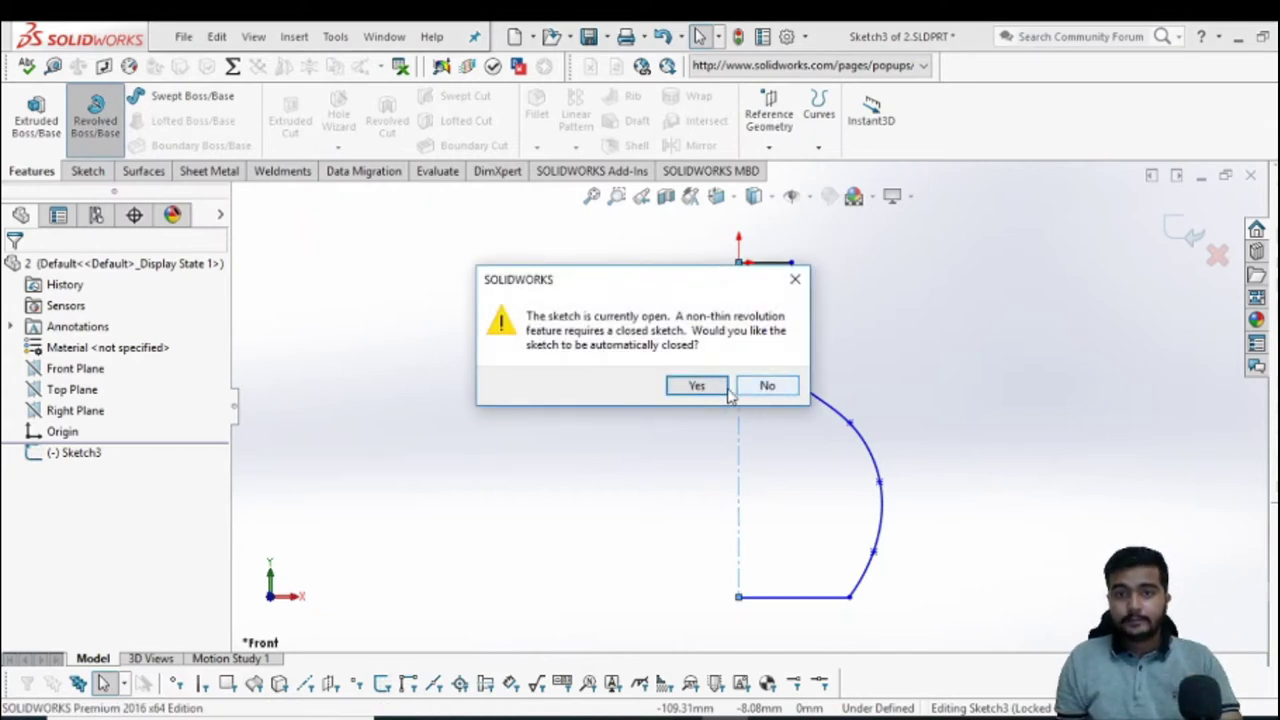
pyautogui.click(698, 386)
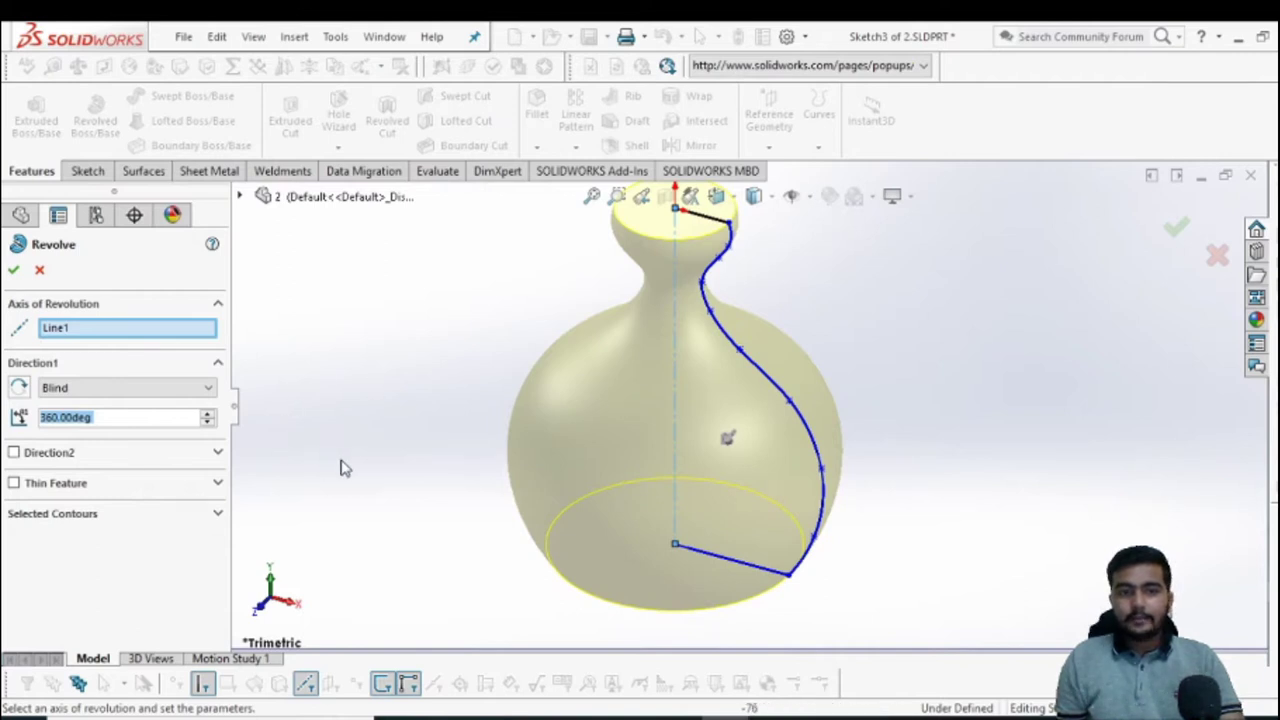
pyautogui.scroll(1, 876, 445)
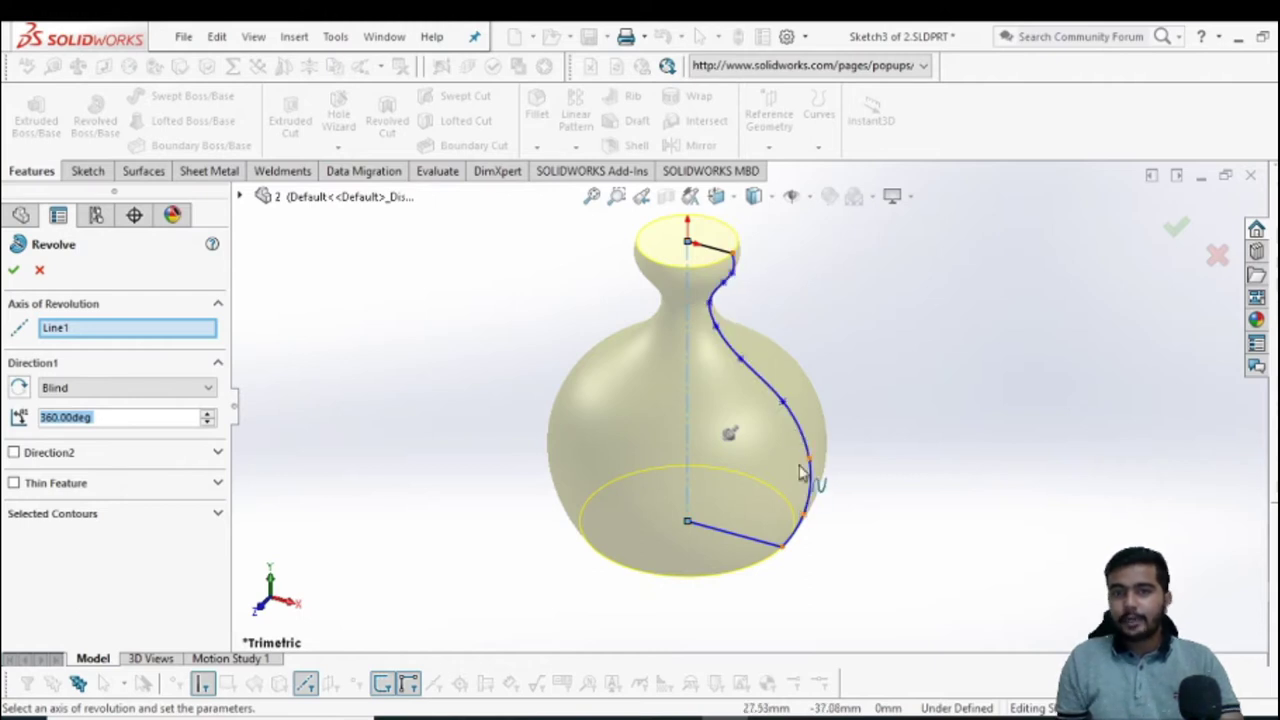
pyautogui.scroll(-2, 761, 405)
pyautogui.scroll(3, 719, 332)
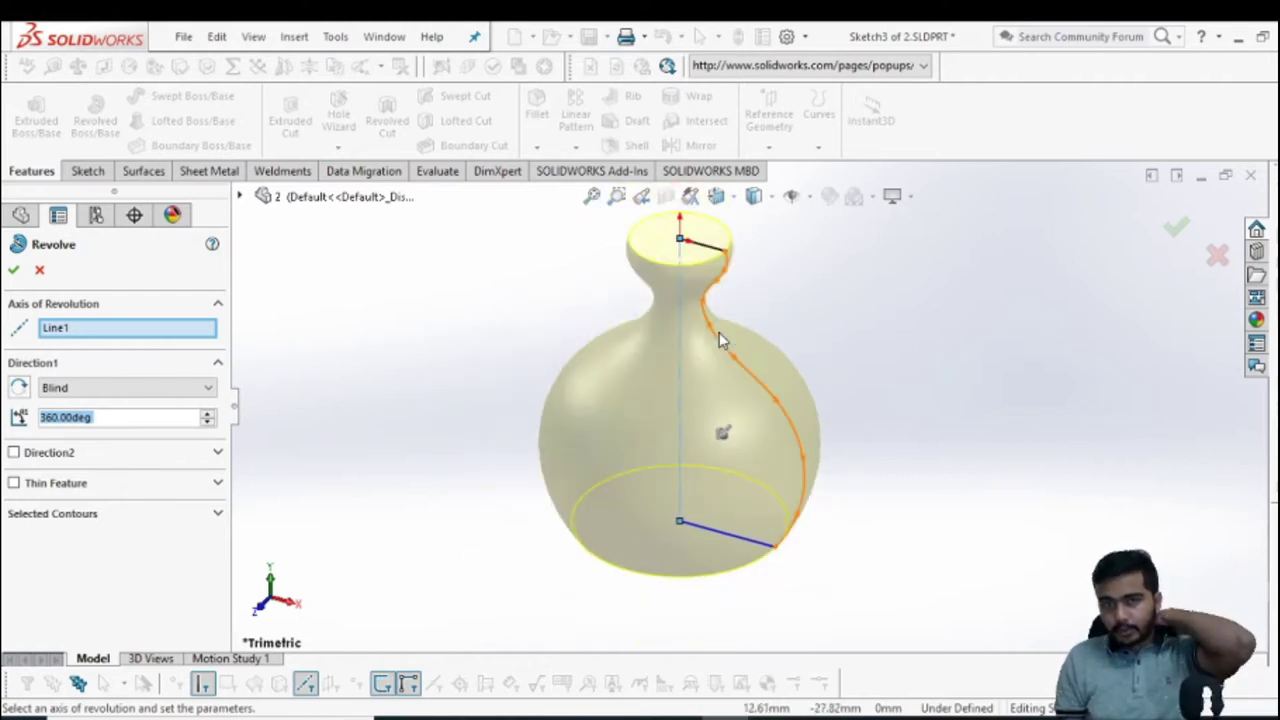
pyautogui.scroll(-1, 722, 290)
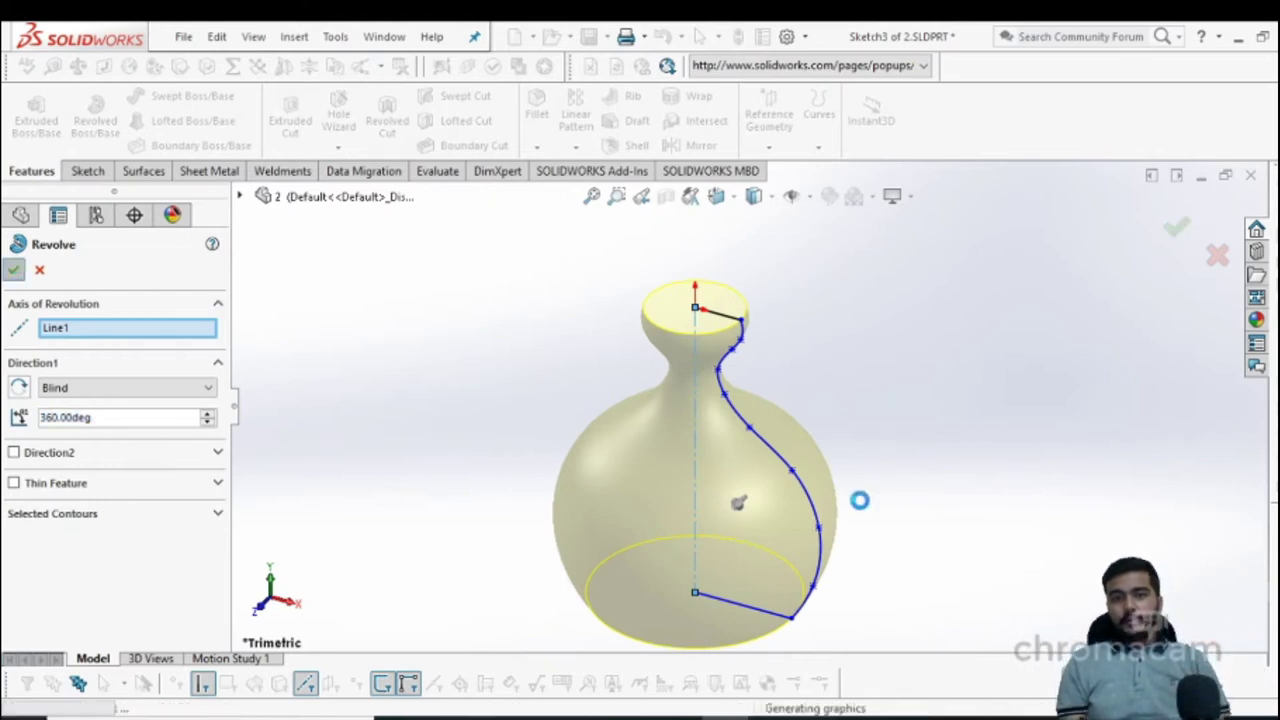
pyautogui.press('Return')
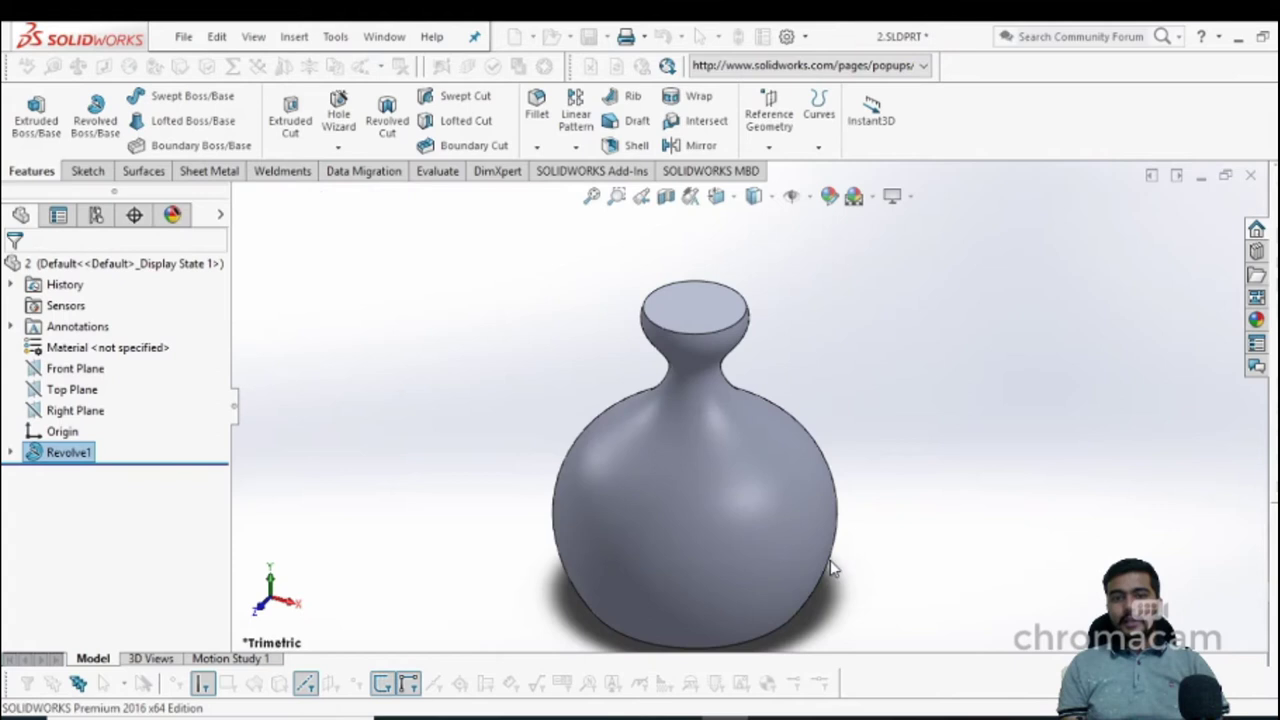
# Step: Edit Revolve1 to reverse its direction and set the angle to 270°, leaving a wedge open
pyautogui.moveTo(851, 558)
pyautogui.mouseDown(button='middle')
pyautogui.moveTo(857, 494)
pyautogui.moveTo(897, 466)
pyautogui.moveTo(940, 491)
pyautogui.moveTo(866, 523)
pyautogui.moveTo(743, 517)
pyautogui.moveTo(743, 543)
pyautogui.mouseUp(button='middle')
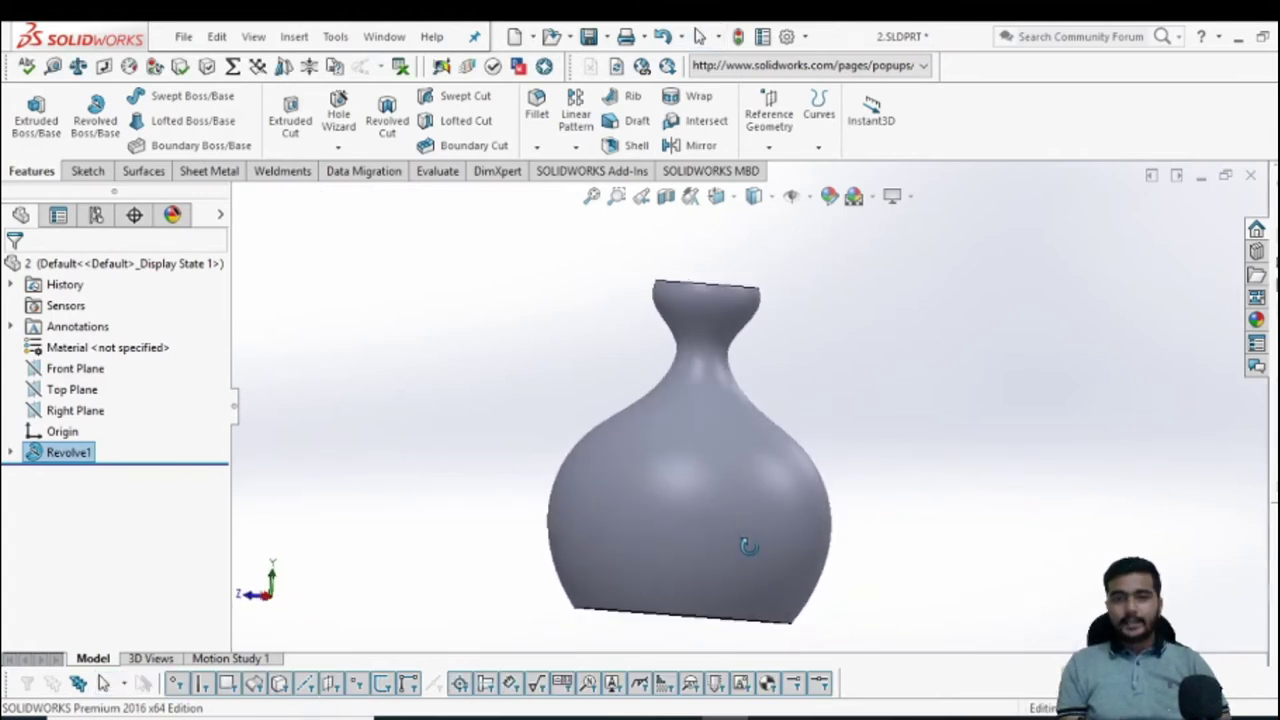
pyautogui.rightClick(55, 455)
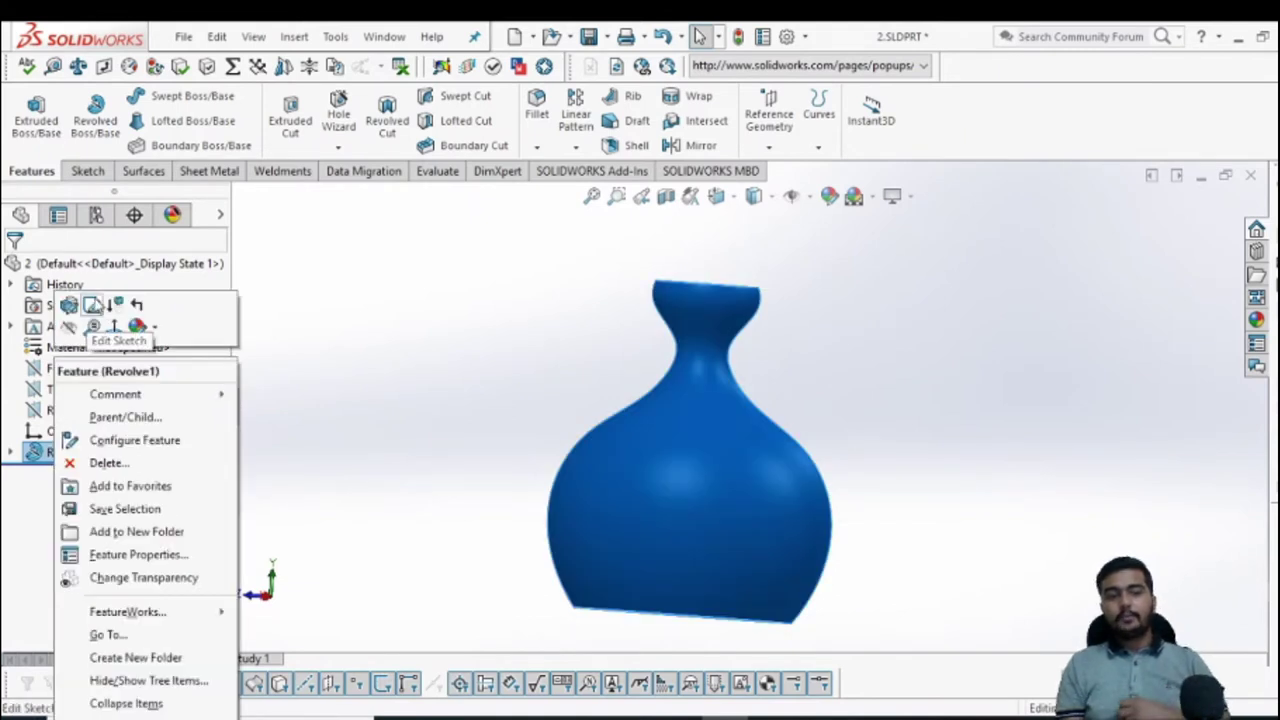
pyautogui.click(73, 308)
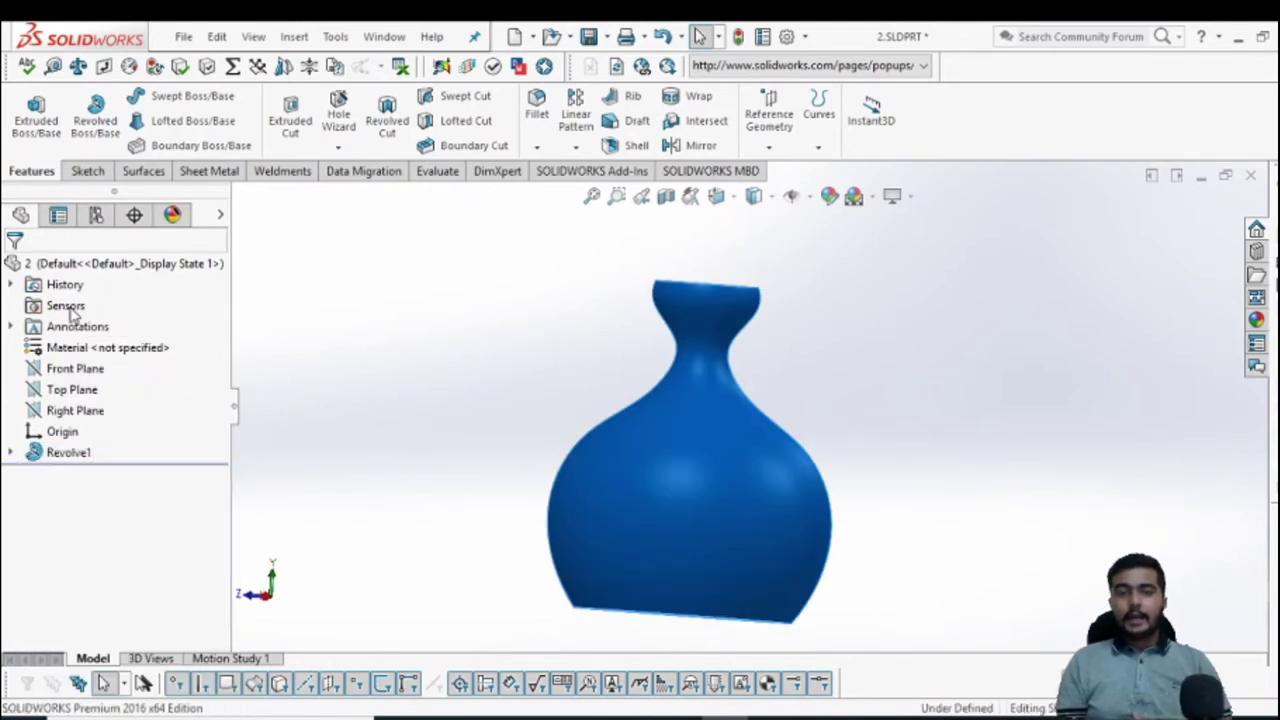
pyautogui.click(18, 389)
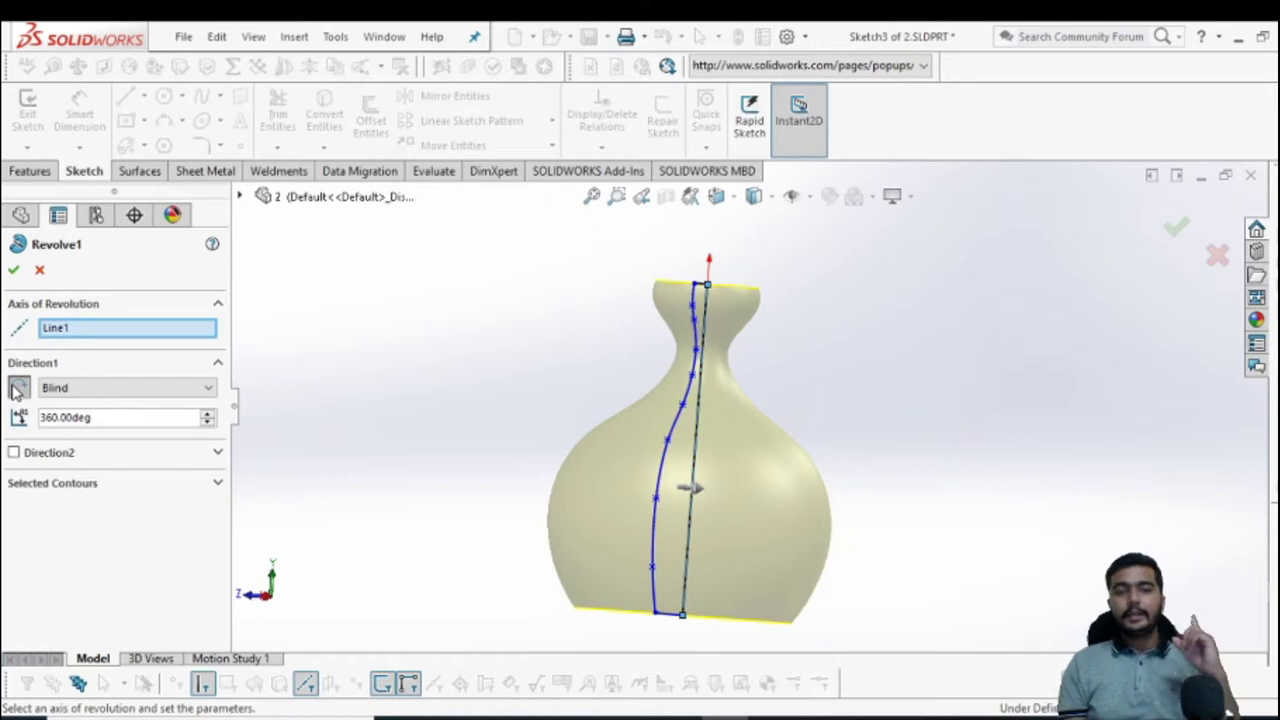
pyautogui.click(100, 421)
pyautogui.click(102, 421)
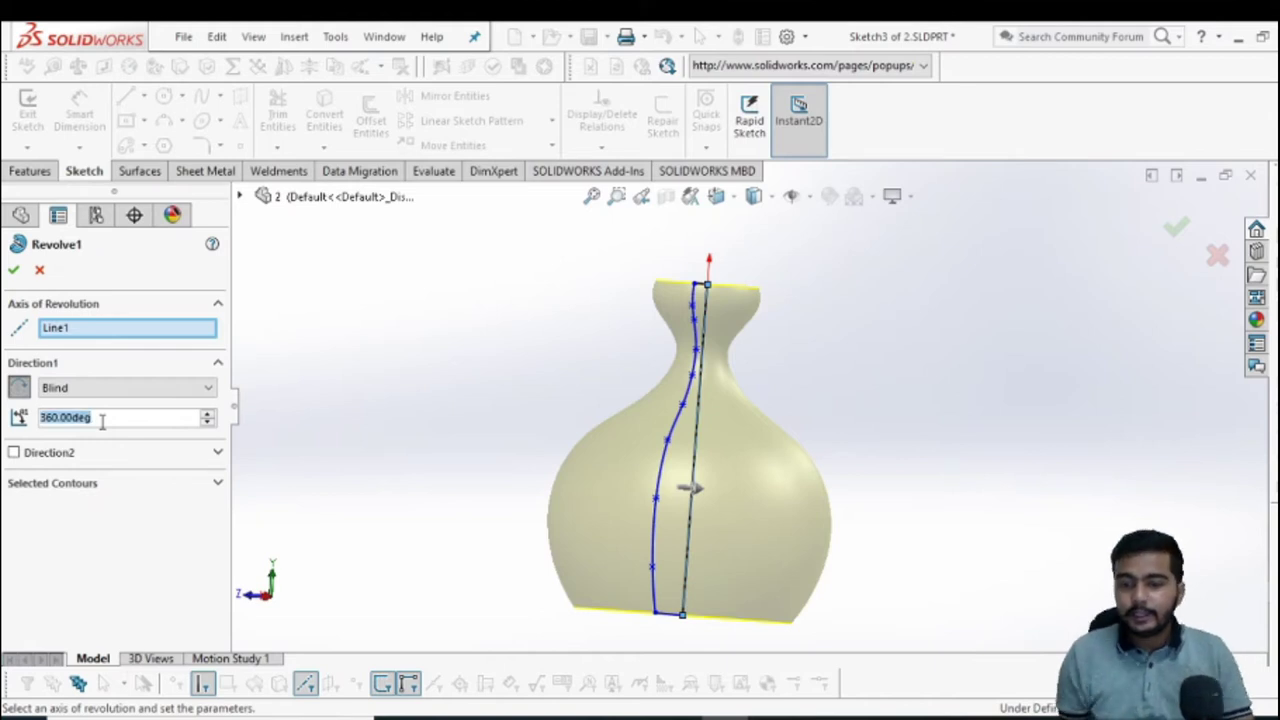
pyautogui.write('270')
pyautogui.press('Return')
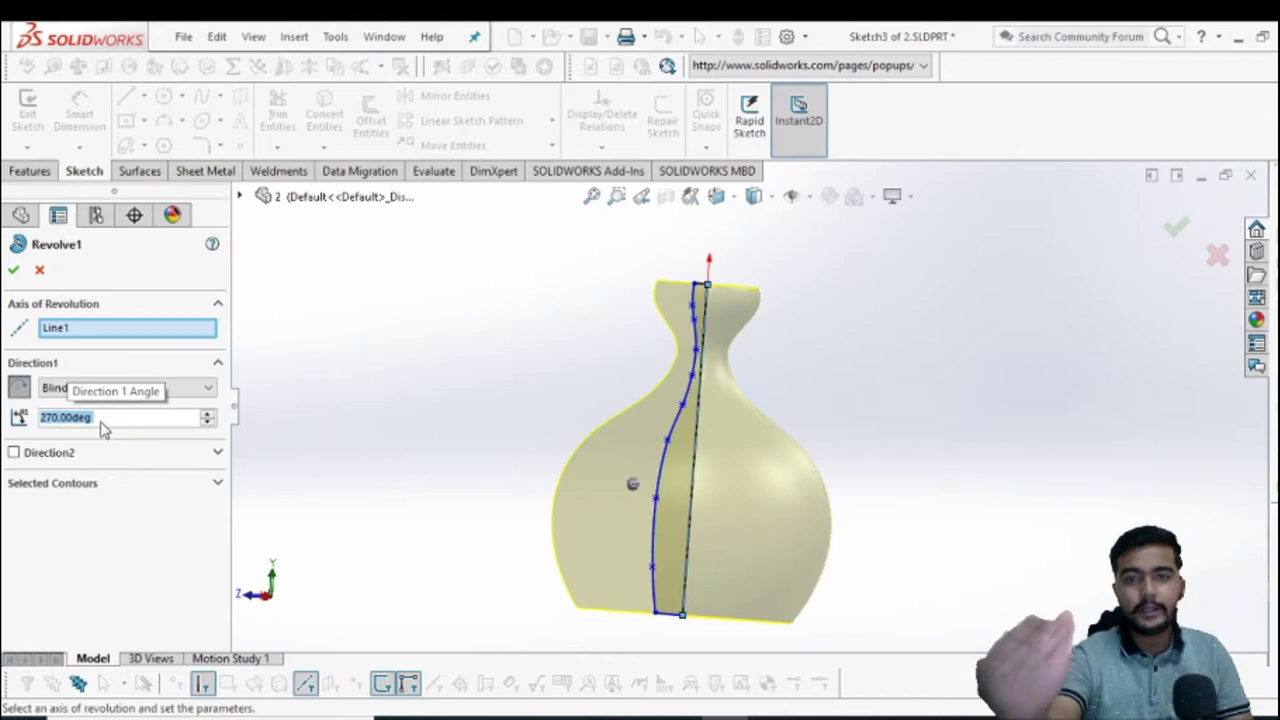
pyautogui.click(15, 271)
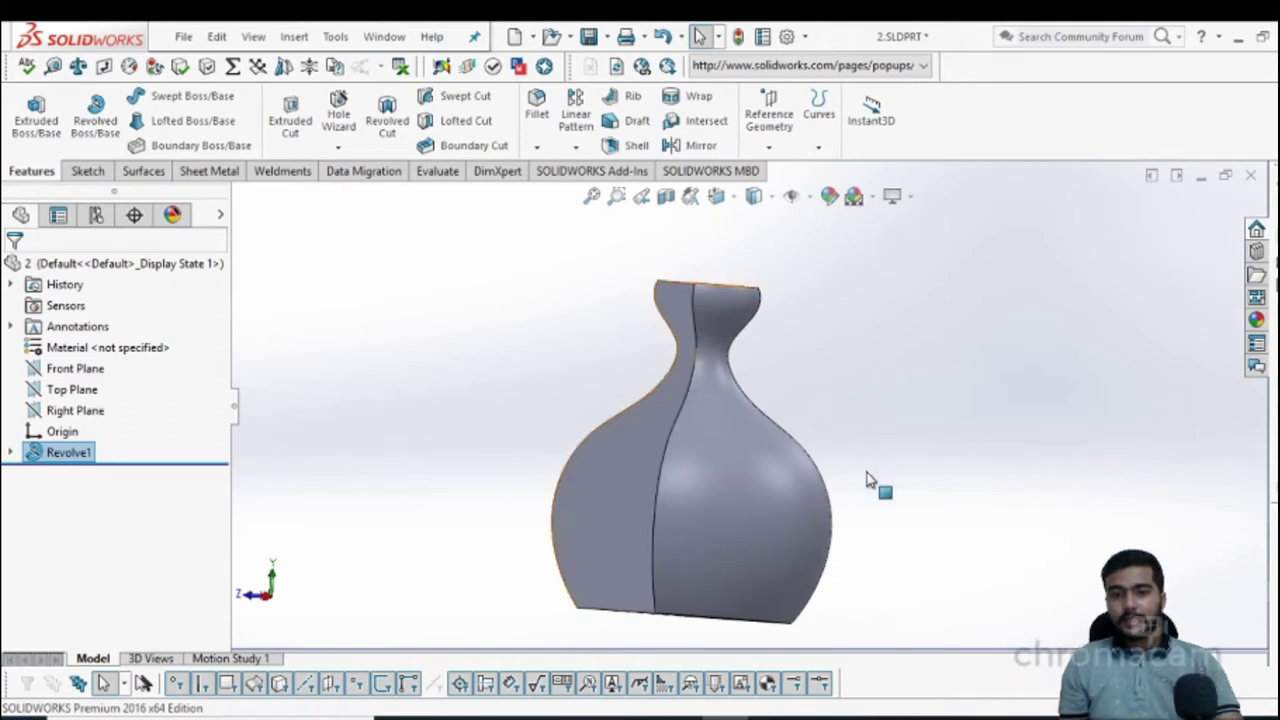
pyautogui.moveTo(868, 498)
pyautogui.mouseDown(button='middle')
pyautogui.moveTo(857, 514)
pyautogui.moveTo(895, 509)
pyautogui.moveTo(940, 460)
pyautogui.moveTo(877, 434)
pyautogui.moveTo(840, 507)
pyautogui.moveTo(894, 471)
pyautogui.moveTo(1020, 503)
pyautogui.moveTo(991, 609)
pyautogui.moveTo(949, 592)
pyautogui.mouseUp(button='middle')
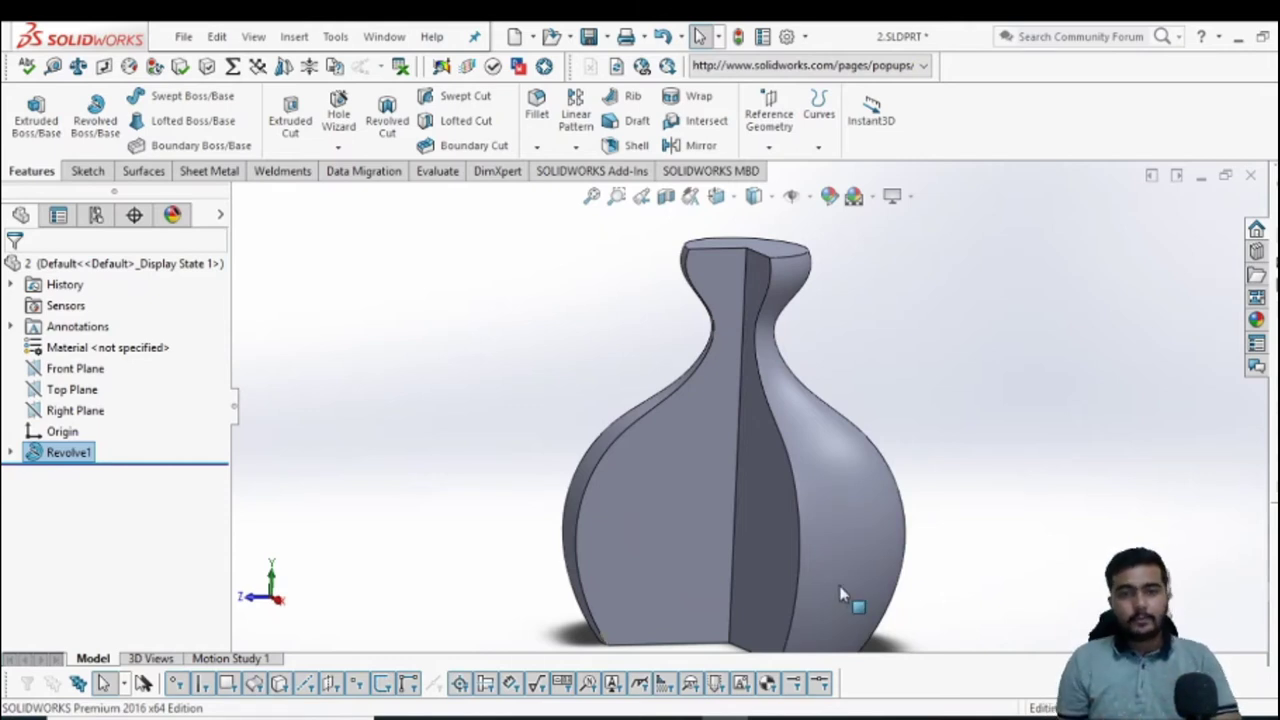
pyautogui.rightClick(42, 458)
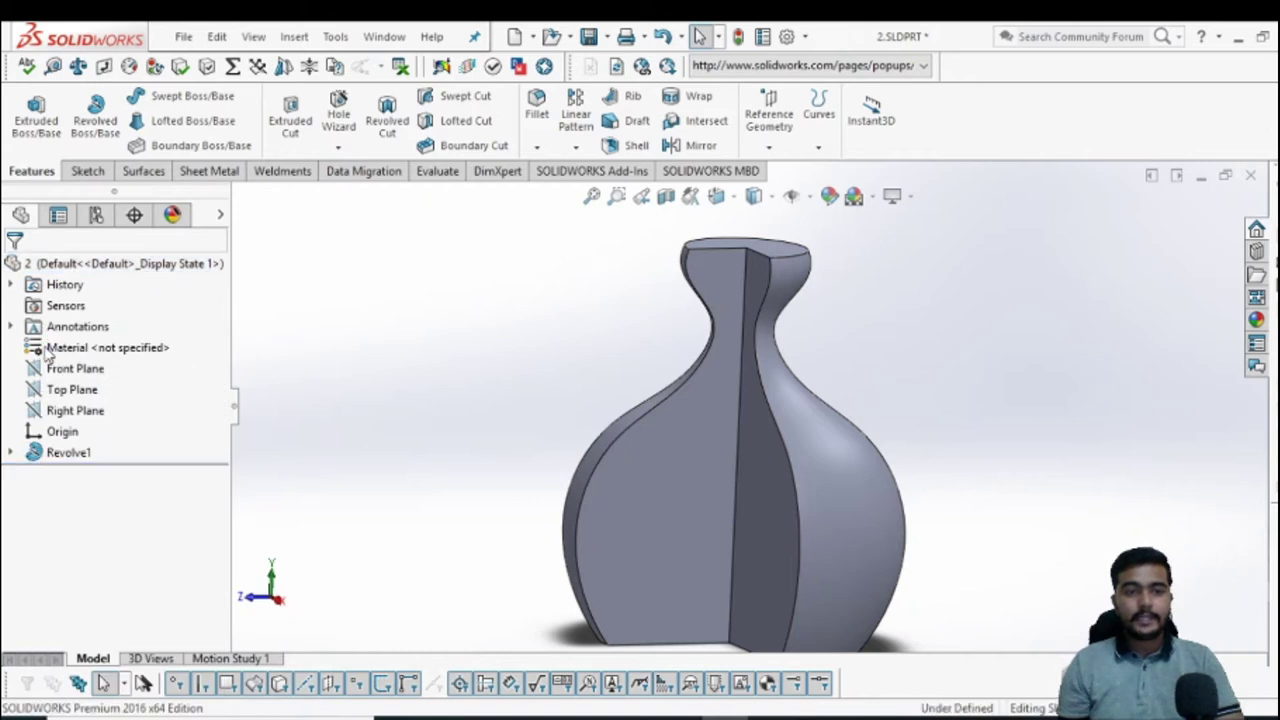
# Step: In Revolve1, enable a second direction with a 12° angle
pyautogui.click(68, 452)
pyautogui.click(174, 437)
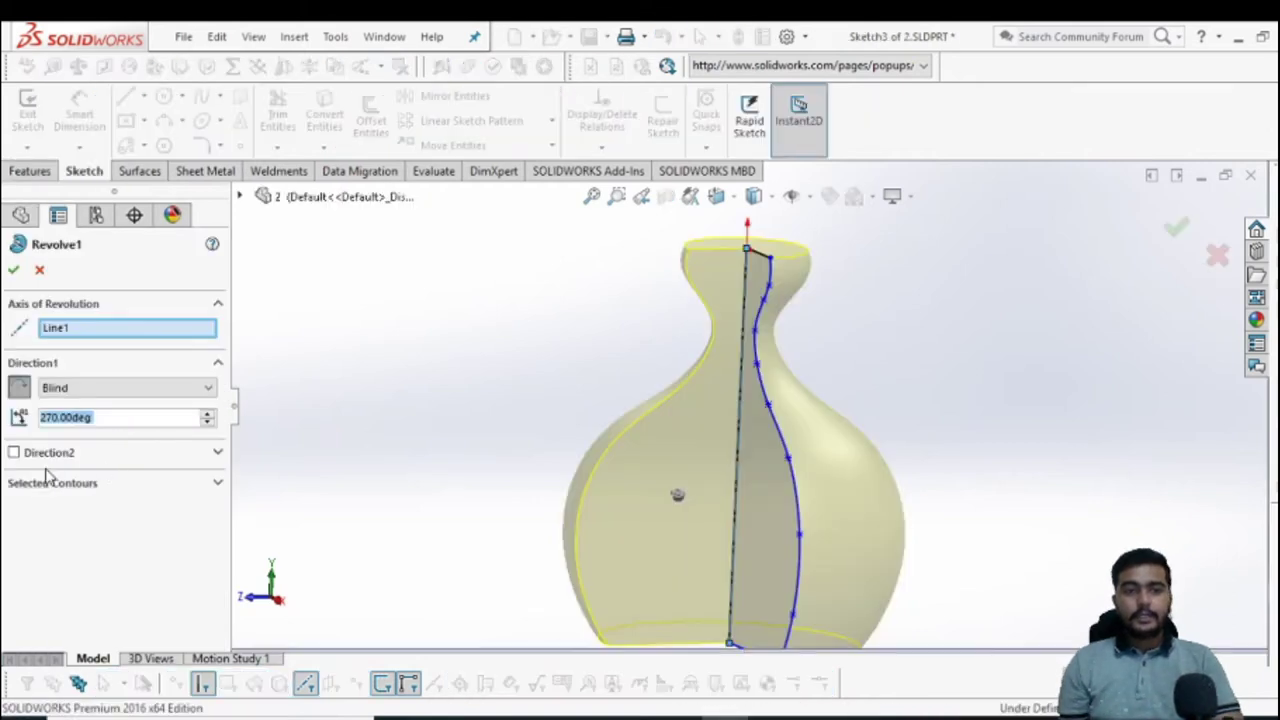
pyautogui.click(14, 453)
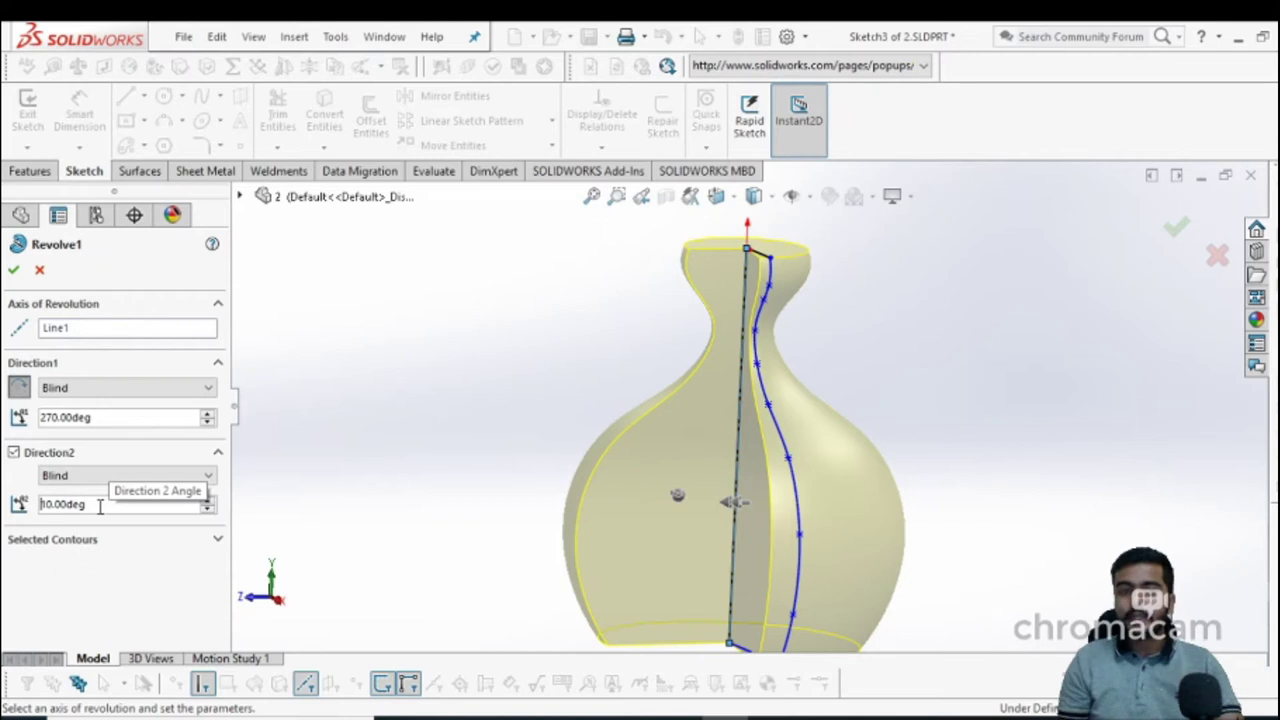
pyautogui.click(14, 453)
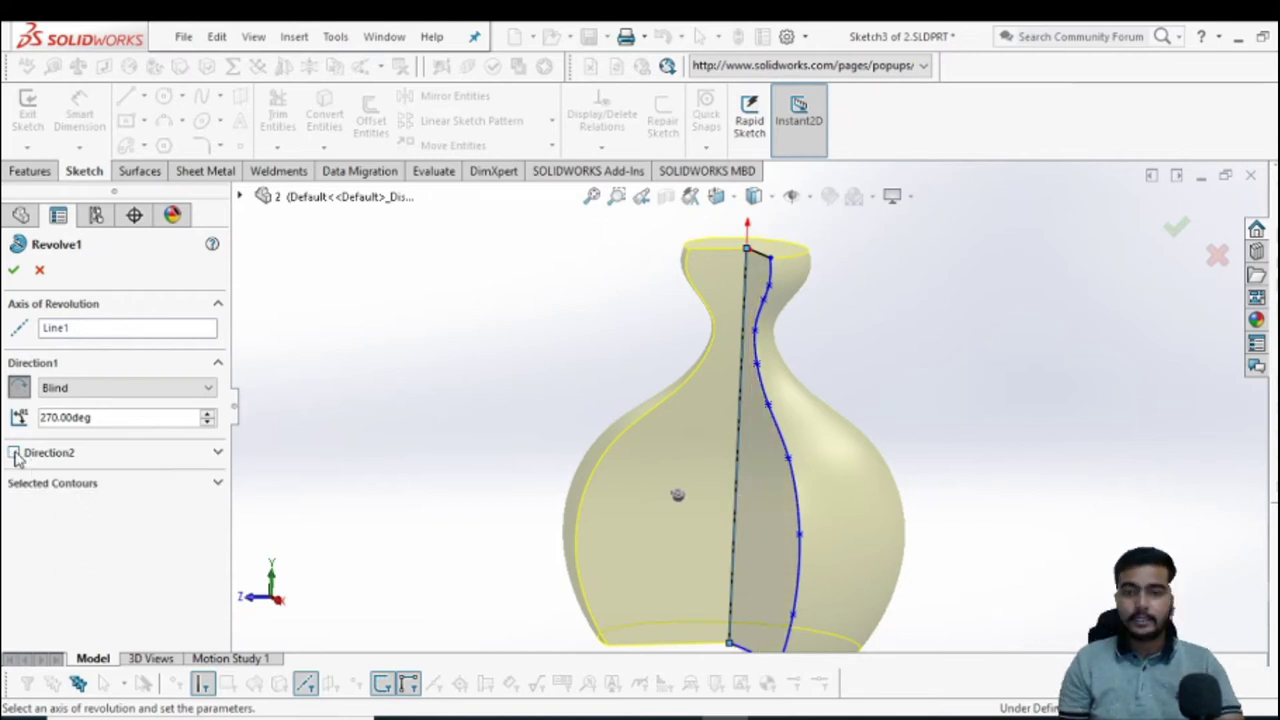
pyautogui.click(14, 453)
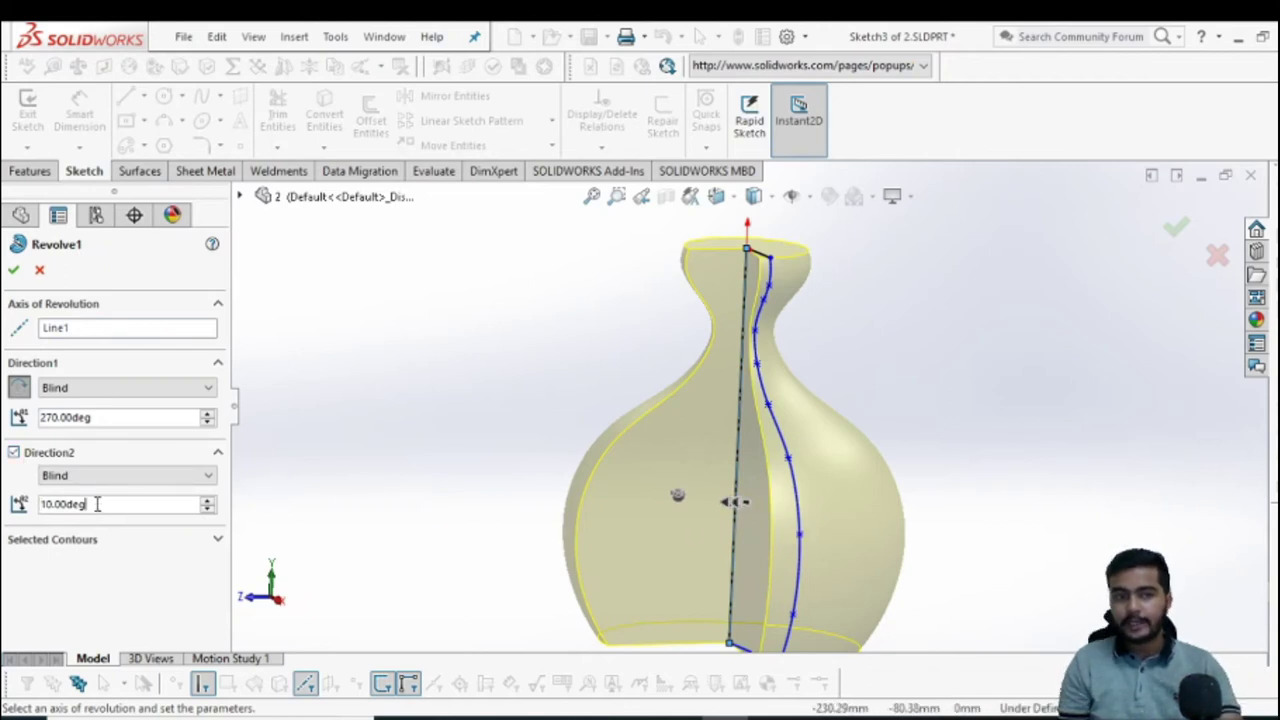
pyautogui.write('12')
pyautogui.press('Return')
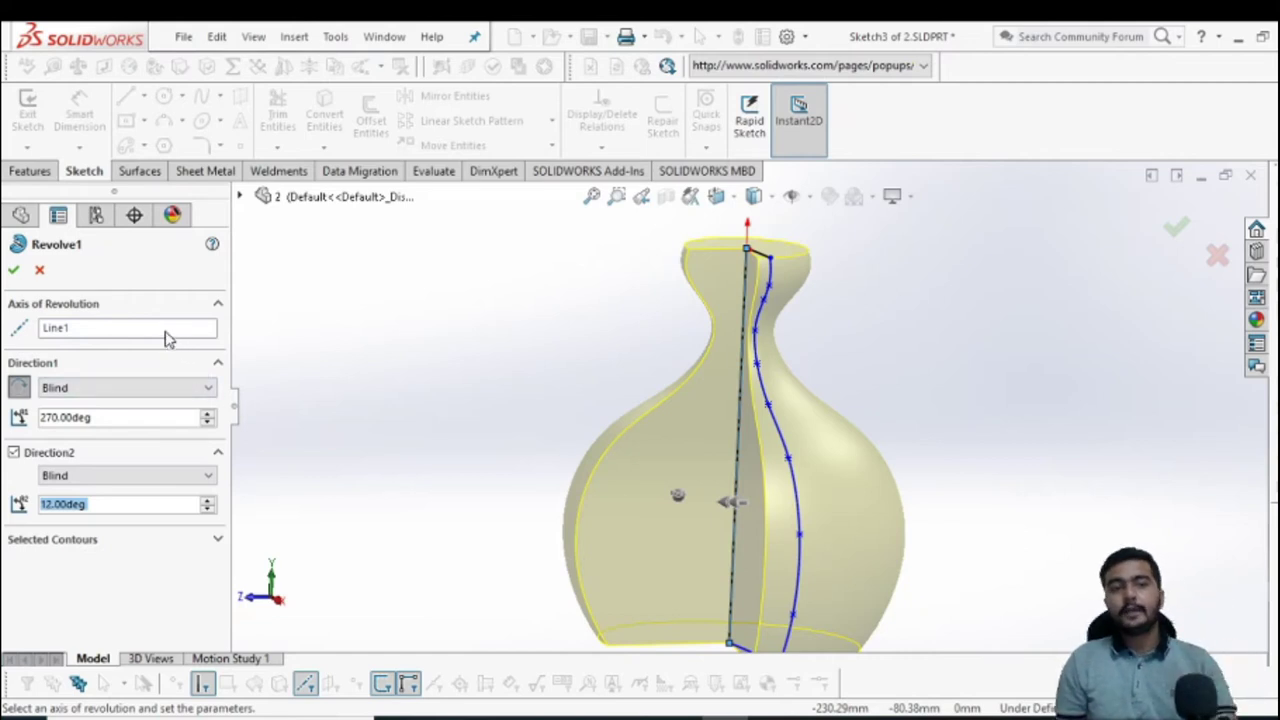
# Step: Set Direction 1 to 360°, turn off Direction 2, and confirm the revolve
pyautogui.click(94, 416)
pyautogui.write('300')
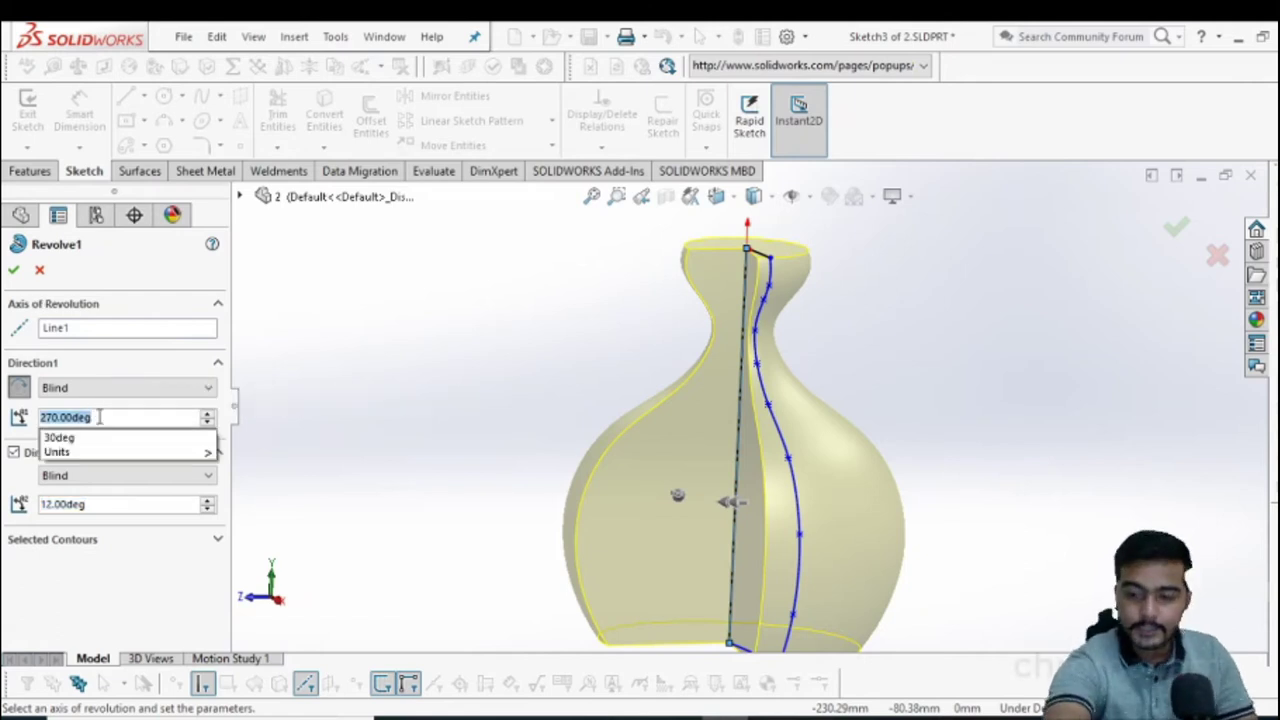
pyautogui.press('BackSpace')
pyautogui.press('BackSpace')
pyautogui.write('60')
pyautogui.press('Return')
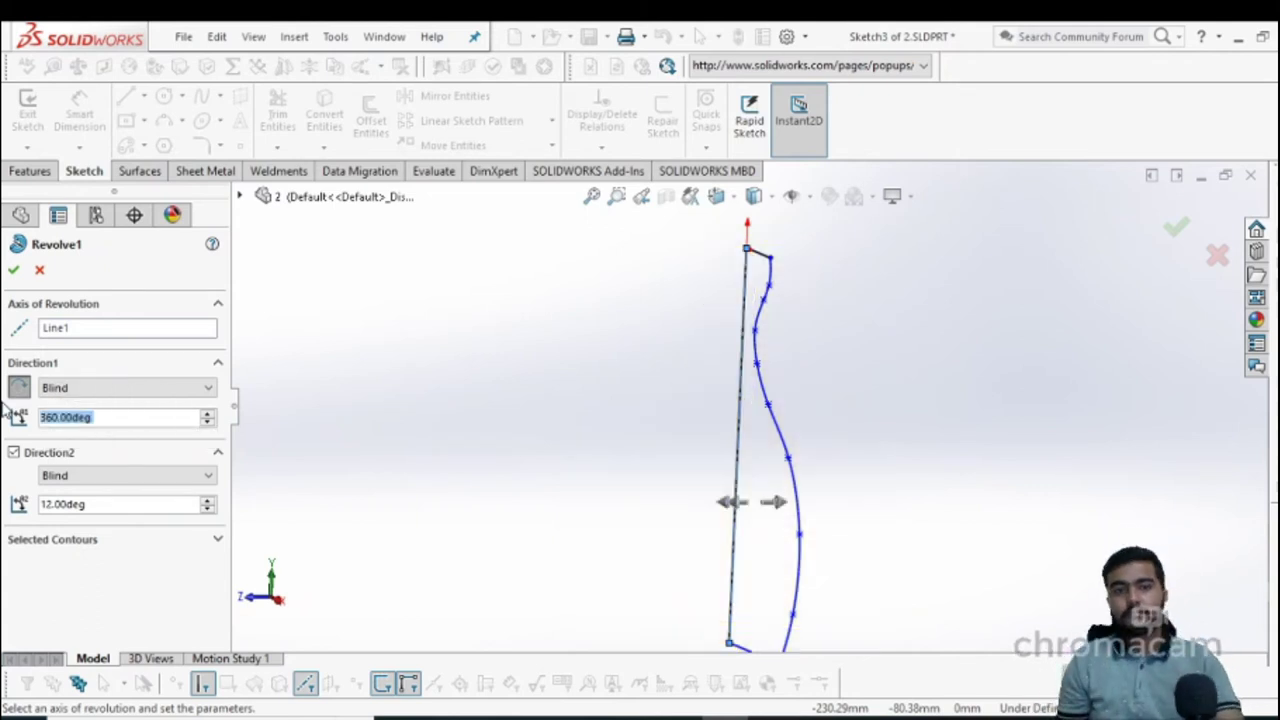
pyautogui.click(115, 503)
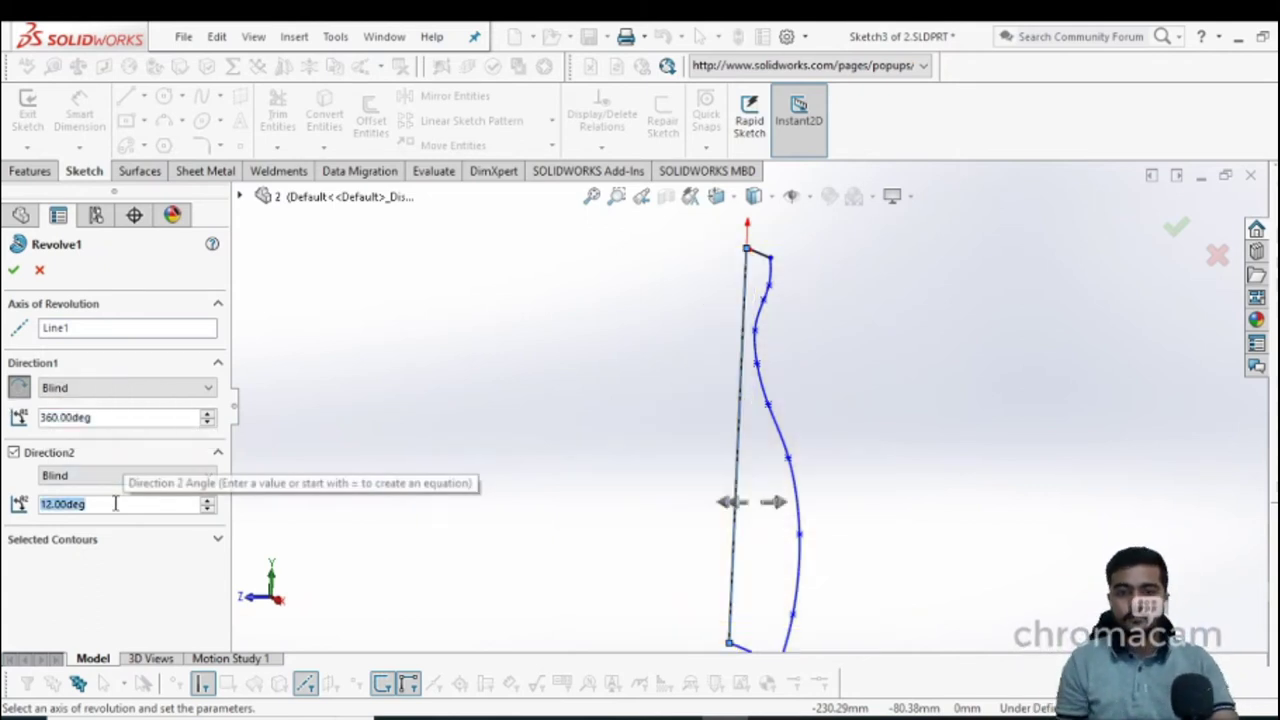
pyautogui.click(14, 453)
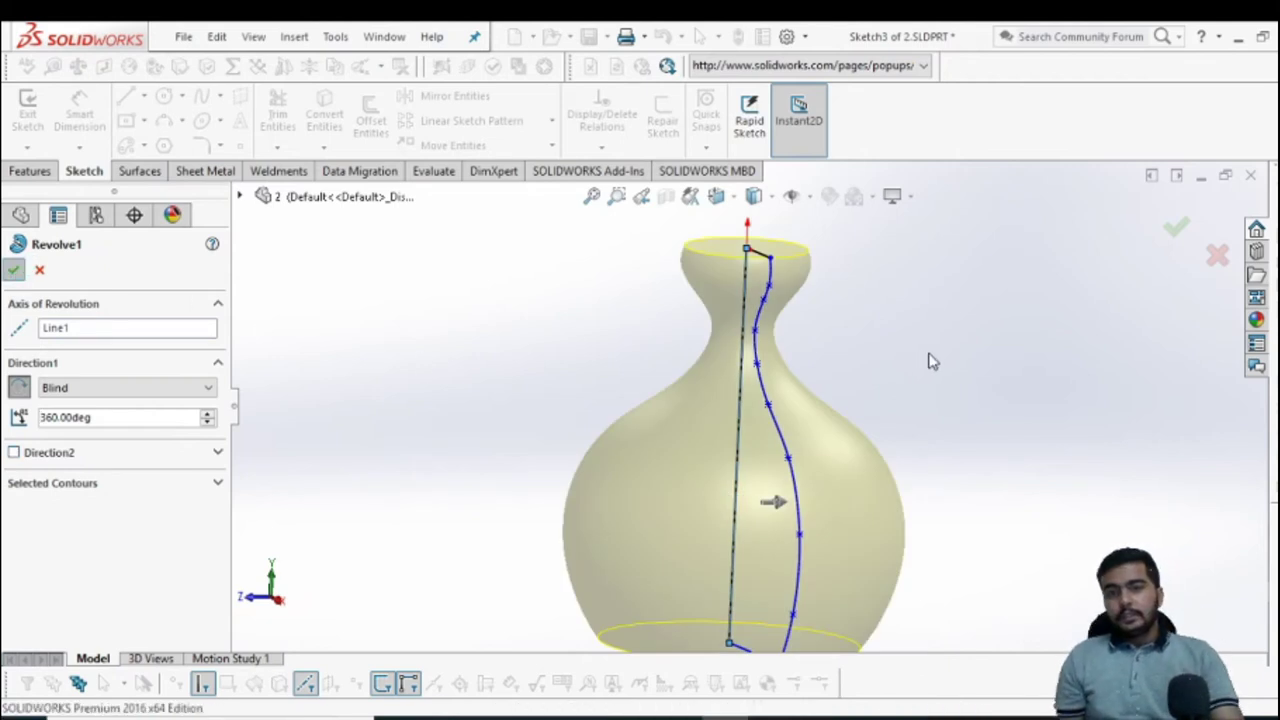
pyautogui.press('Return')
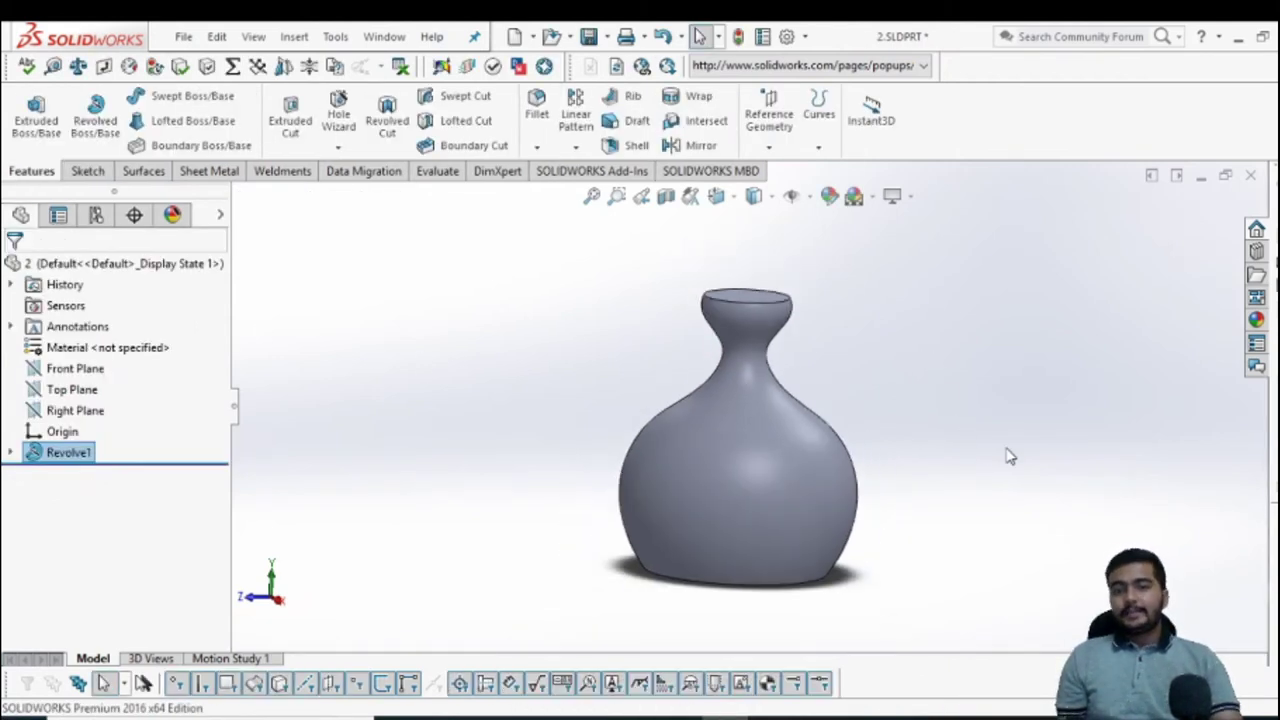
# Step: Inspect the finished vase, then view the Front Plane Normal To the screen
pyautogui.scroll(-2, 1005, 452)
pyautogui.scroll(-2, 1046, 367)
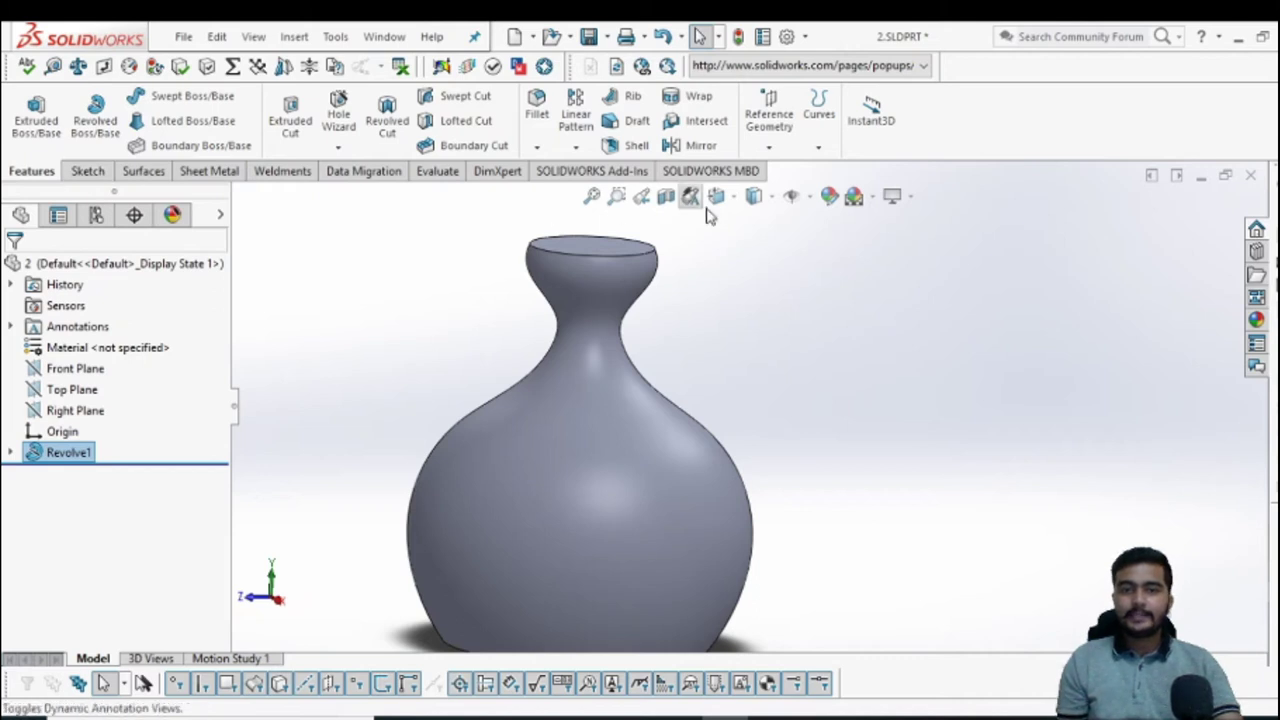
pyautogui.moveTo(714, 286); pyautogui.dragTo(702, 386, button='middle')
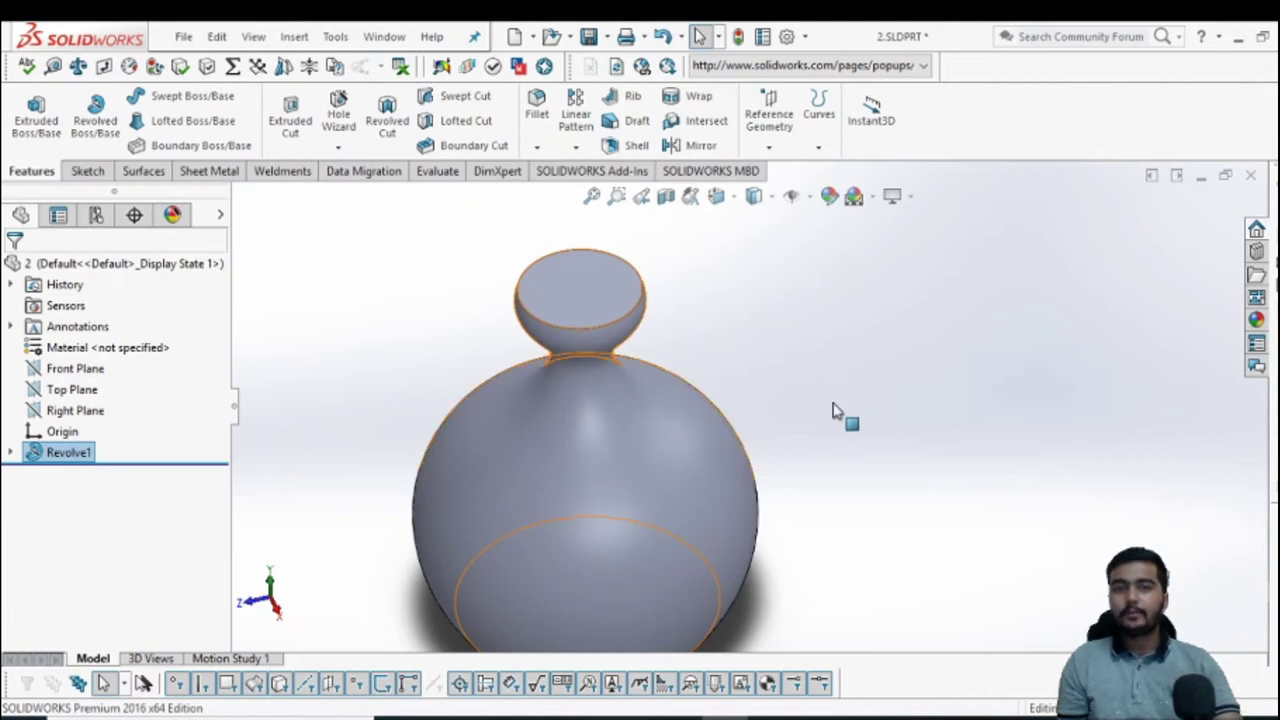
pyautogui.moveTo(760, 435); pyautogui.dragTo(823, 497, button='middle')
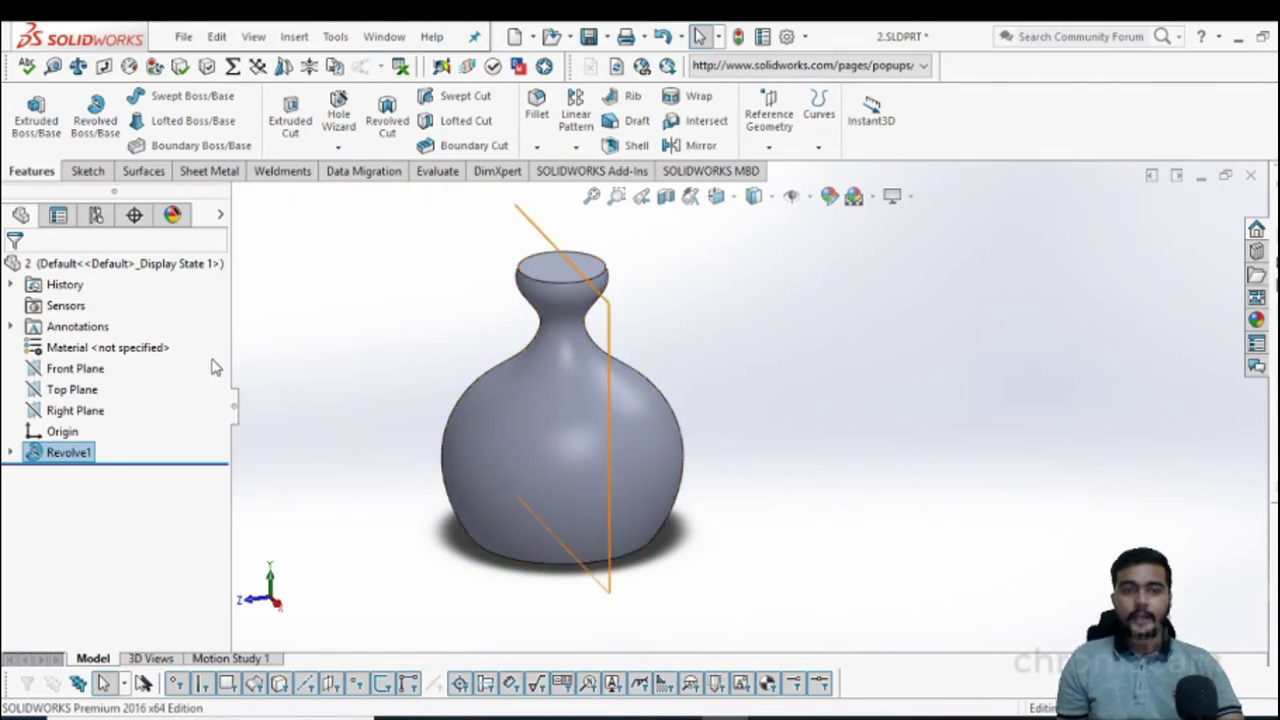
pyautogui.click(90, 370)
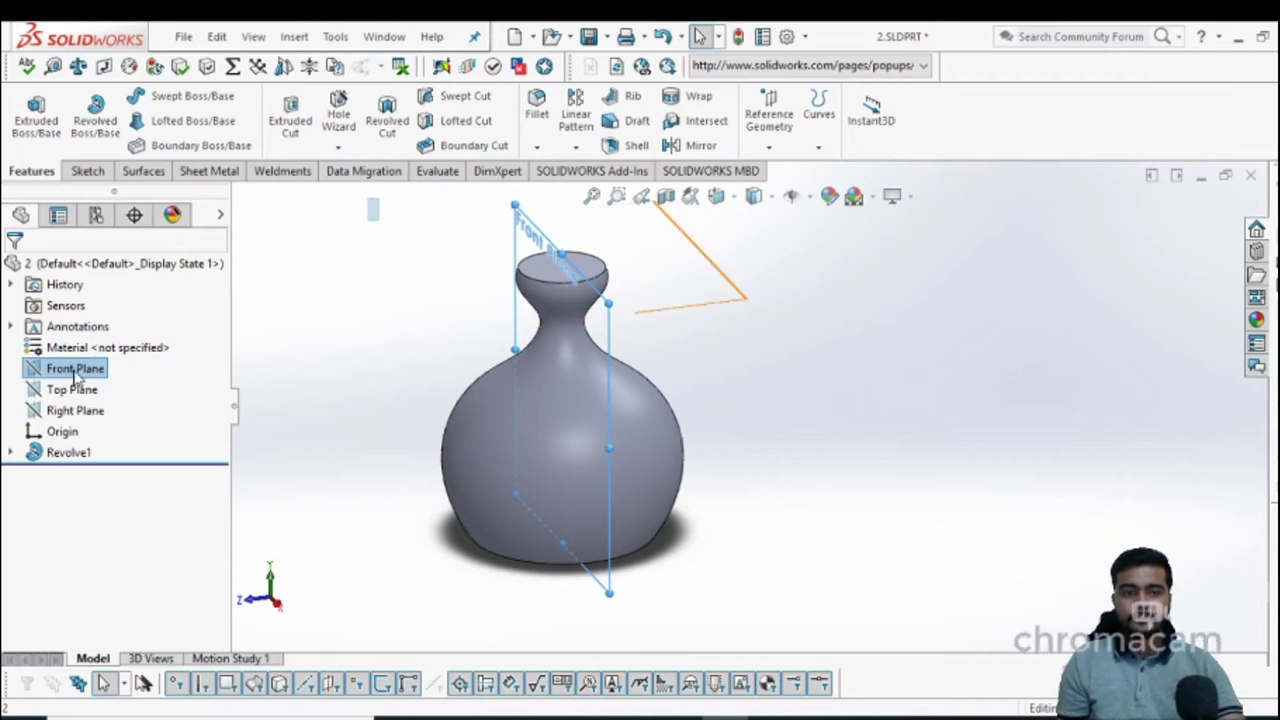
pyautogui.rightClick(76, 374)
pyautogui.click(141, 344)
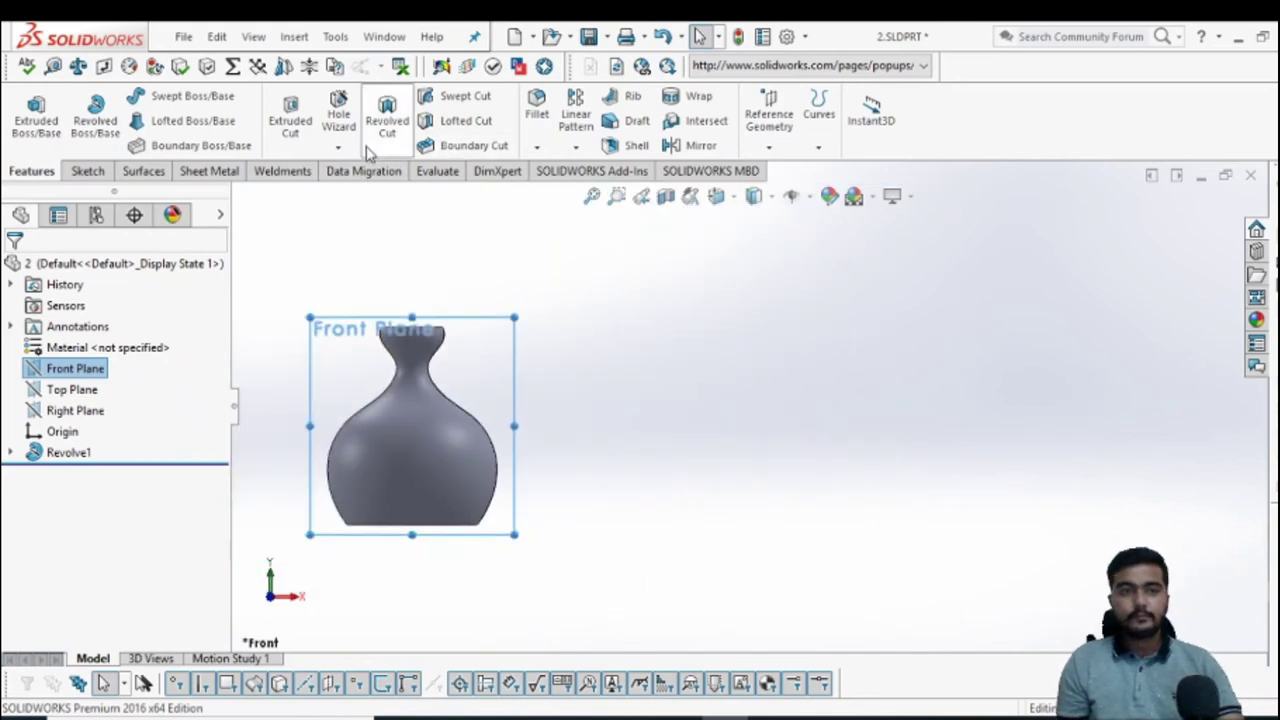
# Step: Start a new sketch with a vertical centerline to the right of the vase
pyautogui.click(87, 171)
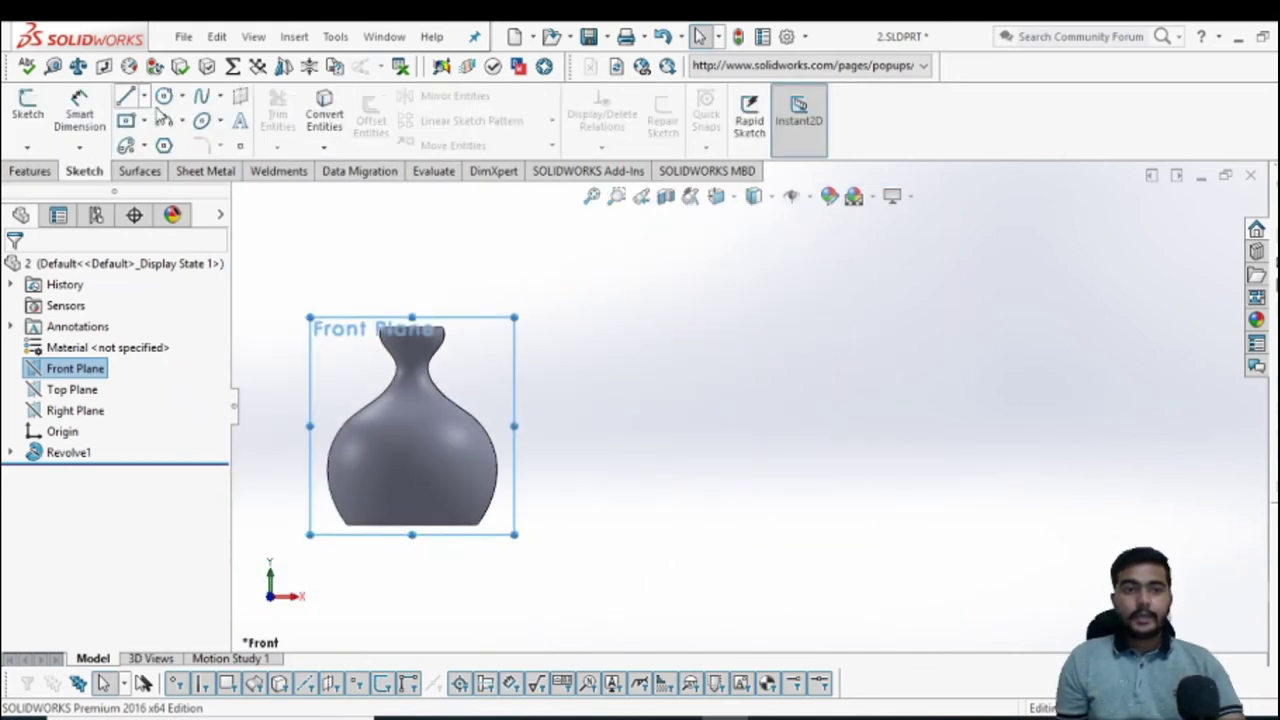
pyautogui.click(143, 96)
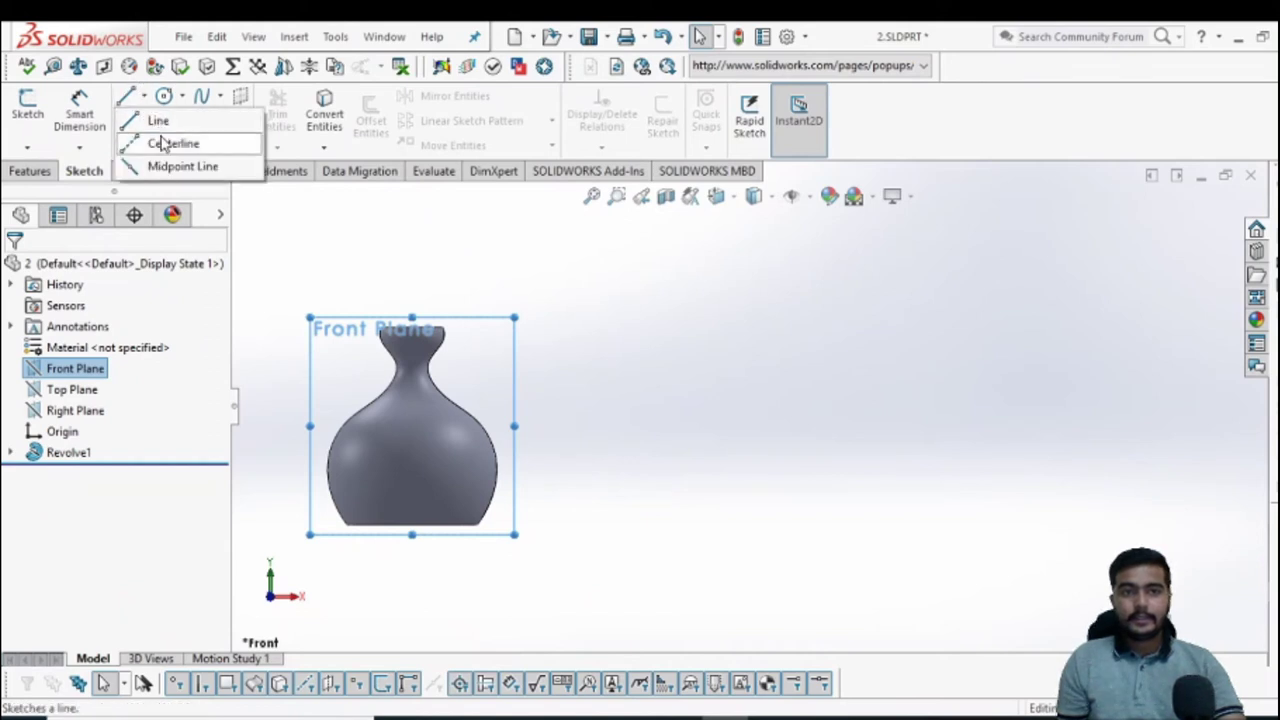
pyautogui.click(163, 144)
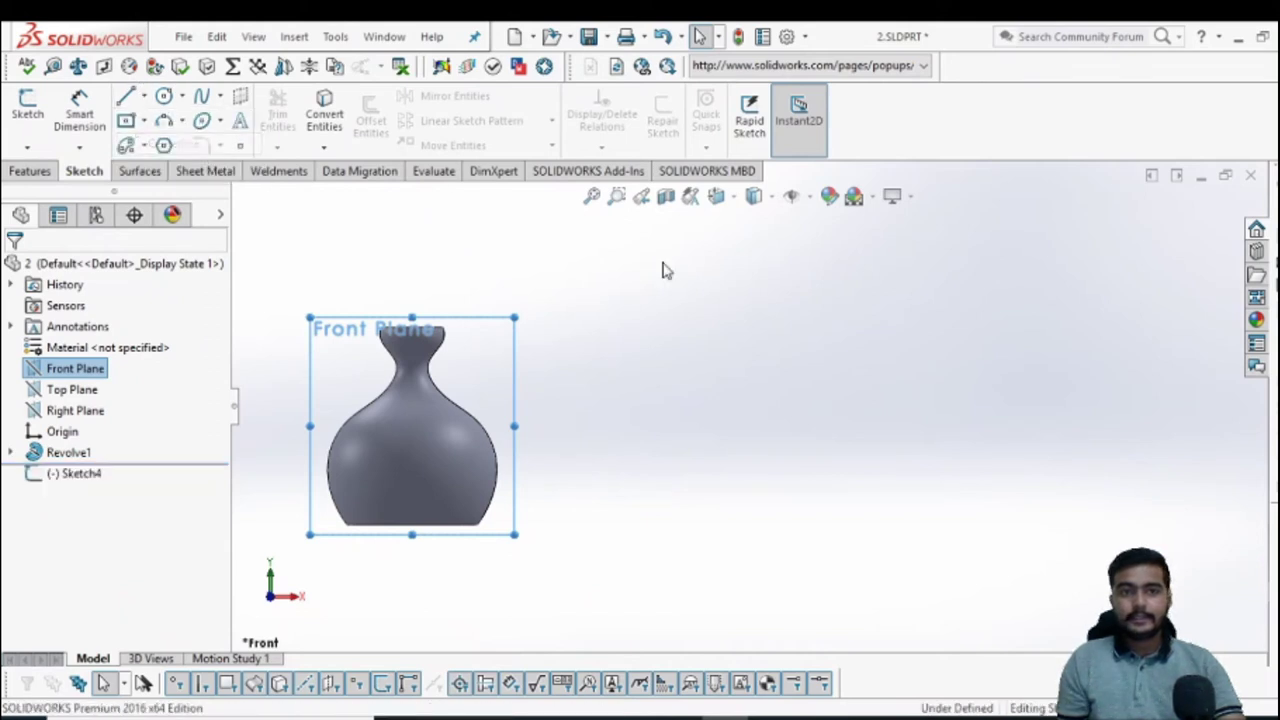
pyautogui.click(776, 322)
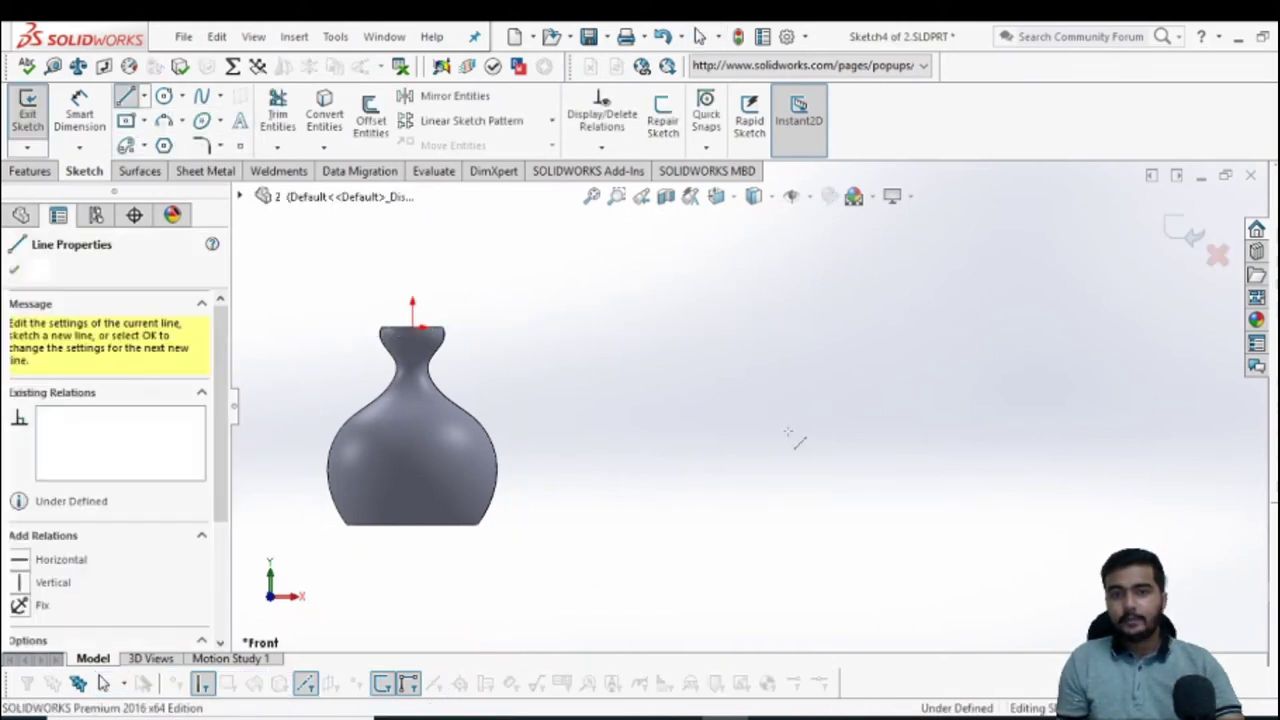
pyautogui.click(776, 482)
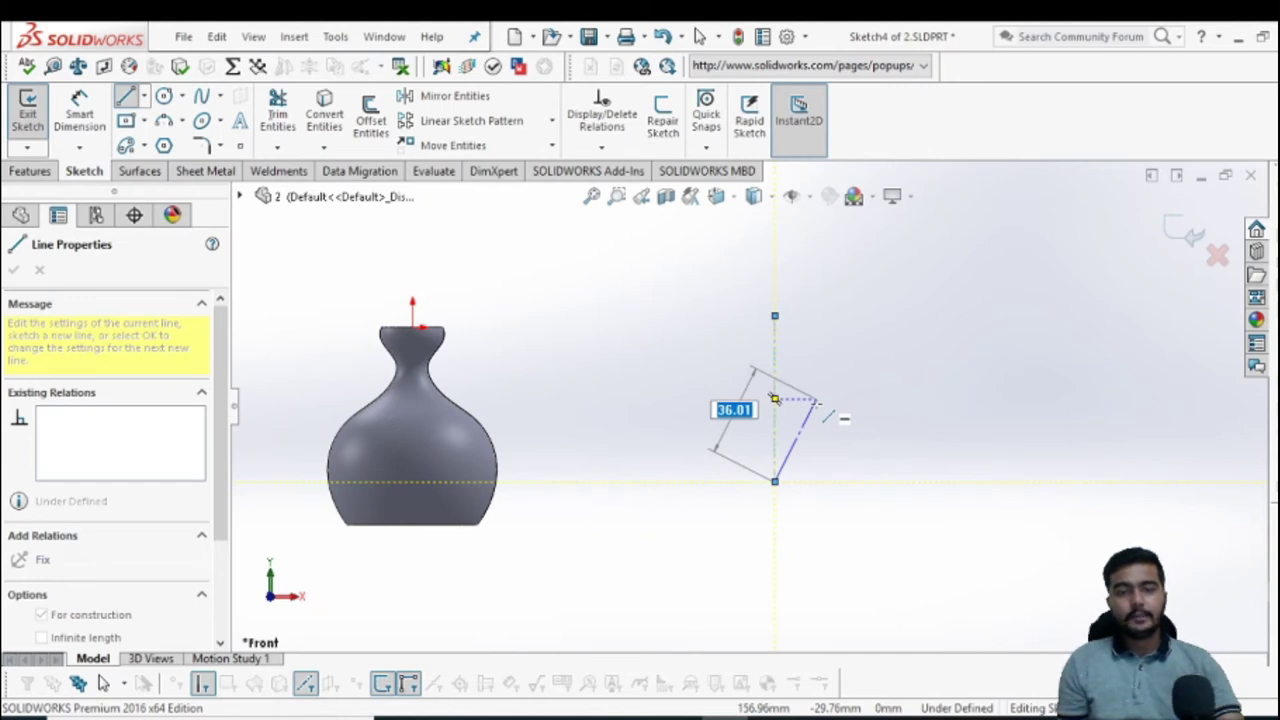
pyautogui.scroll(-3, 820, 405)
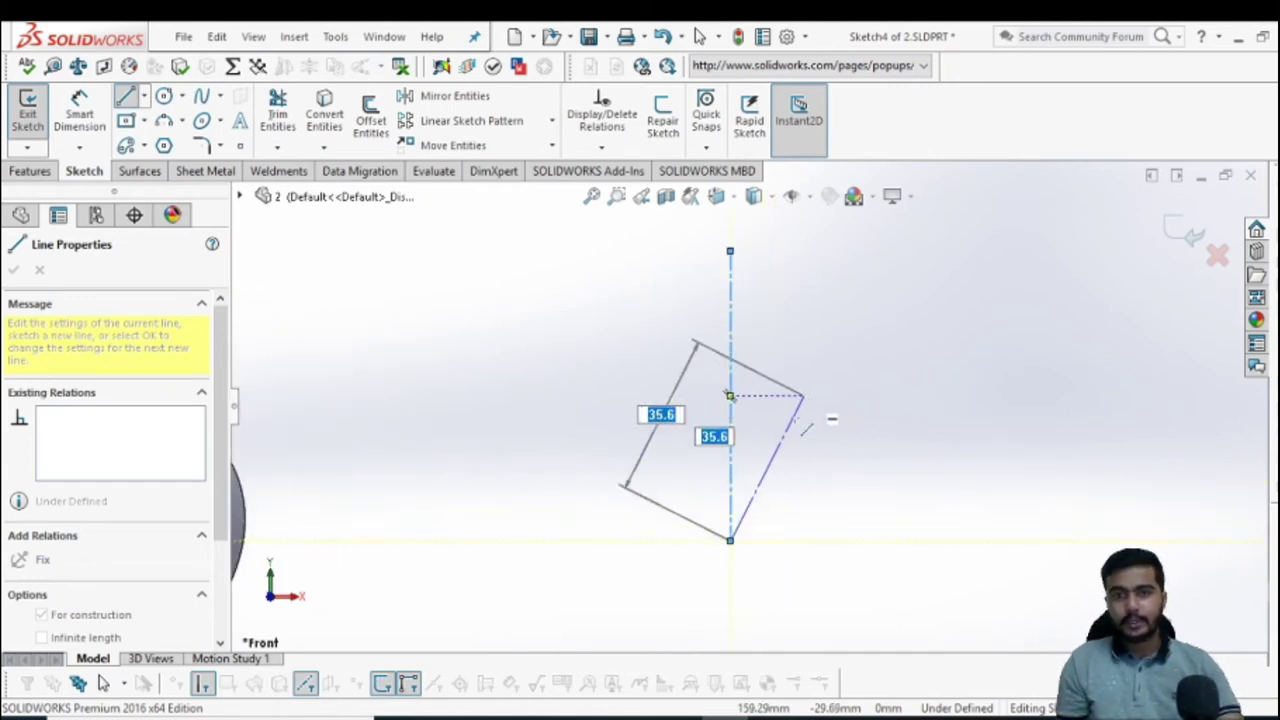
pyautogui.rightClick(757, 510)
pyautogui.click(797, 486)
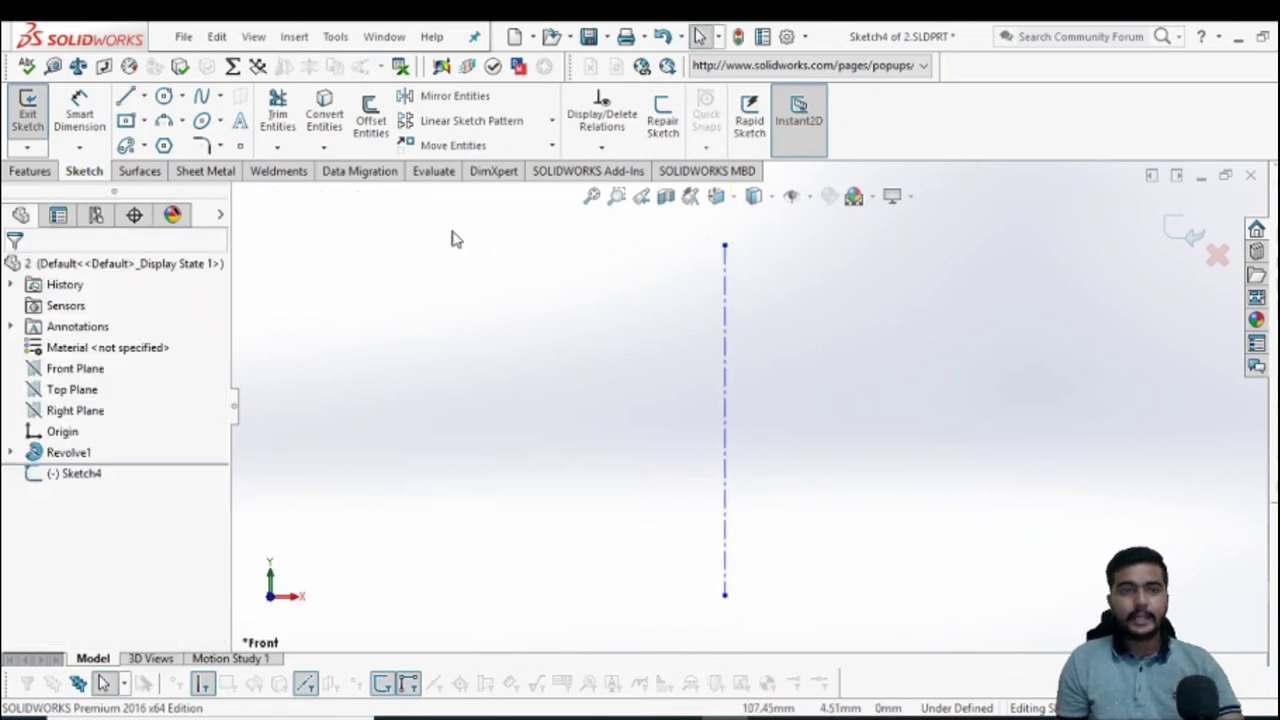
# Step: Draw a short horizontal rim line outward from the centerline's top end
pyautogui.click(125, 100)
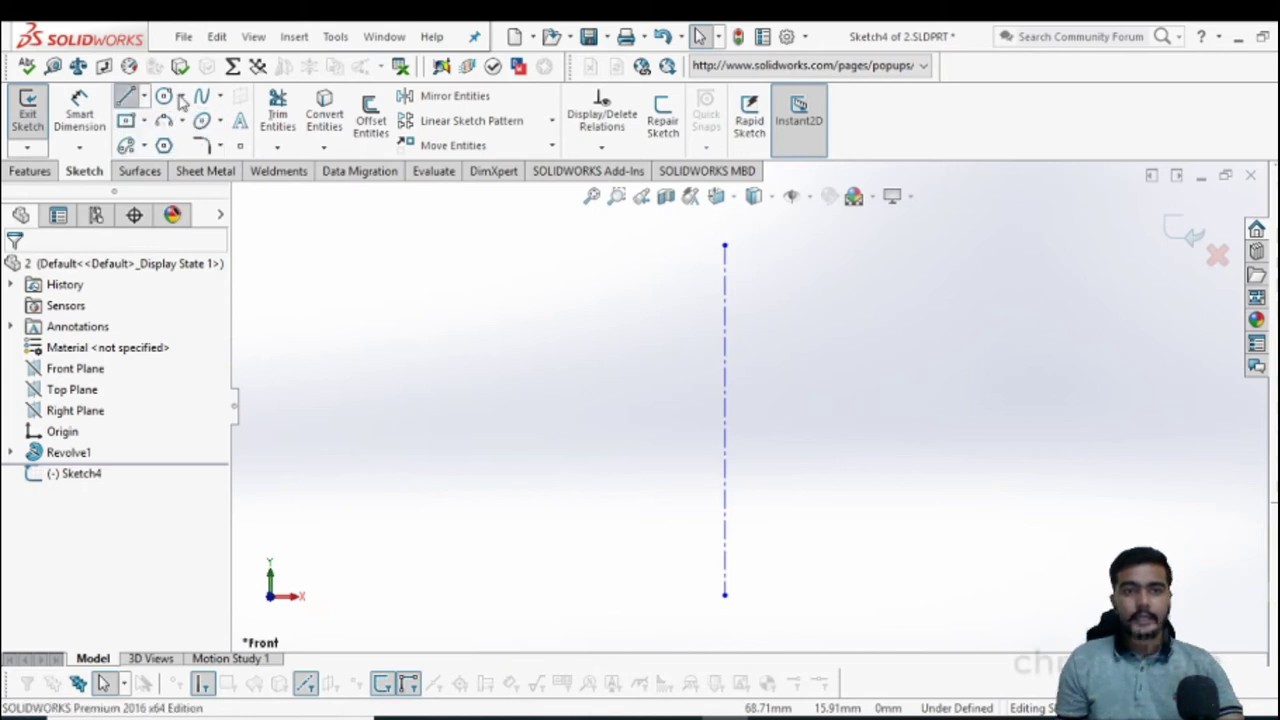
pyautogui.click(725, 245)
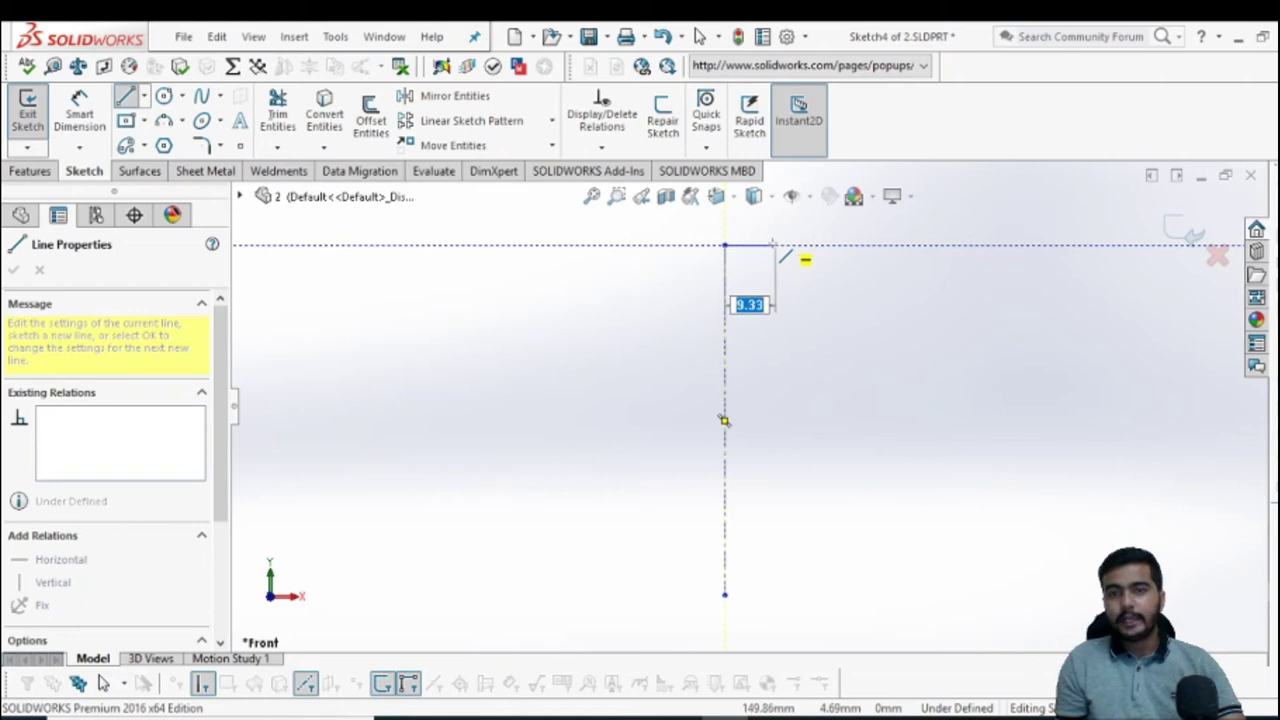
pyautogui.click(773, 245)
pyautogui.rightClick(798, 259)
pyautogui.click(810, 256)
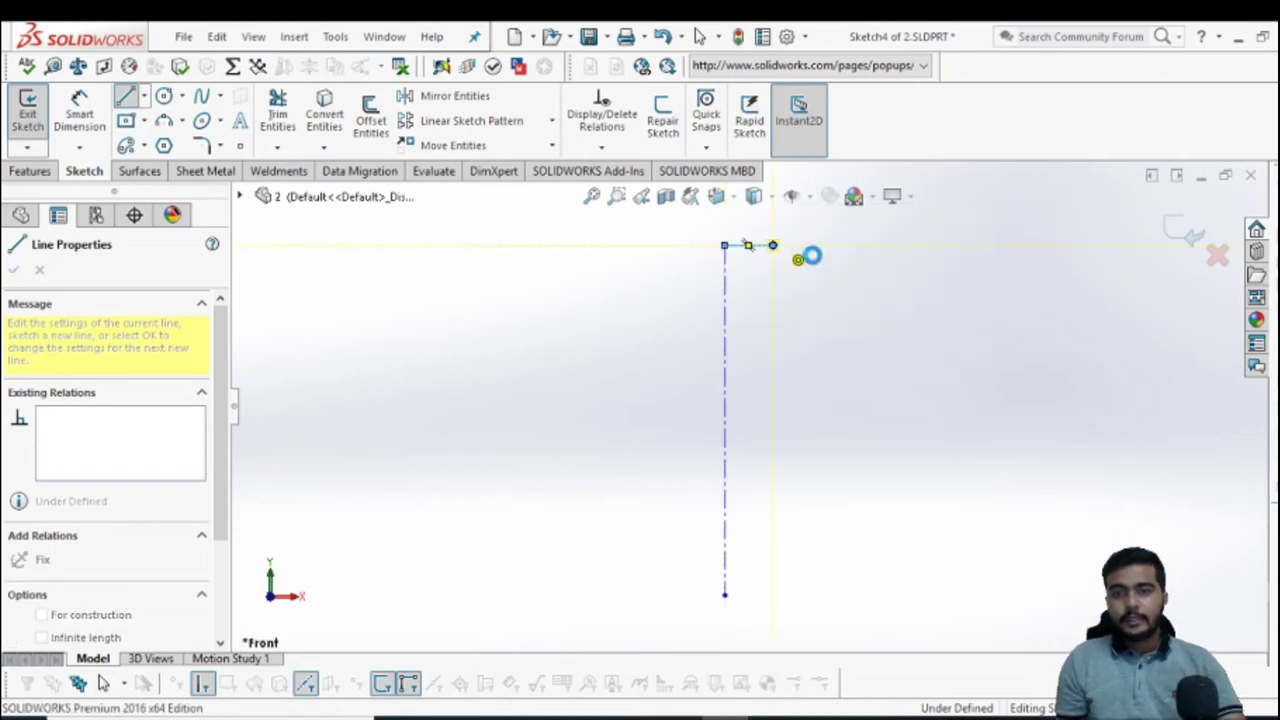
# Step: Draw a spline down from the rim line's outer end to shape the neck
pyautogui.click(201, 95)
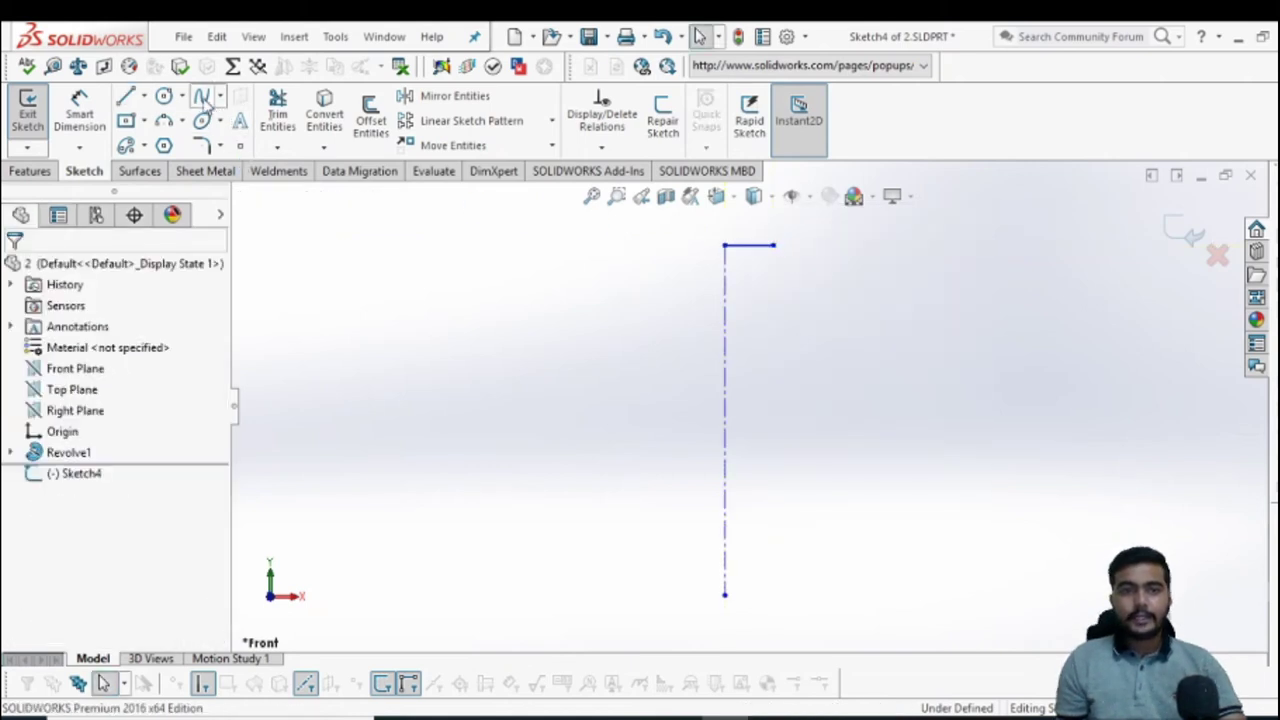
pyautogui.click(772, 245)
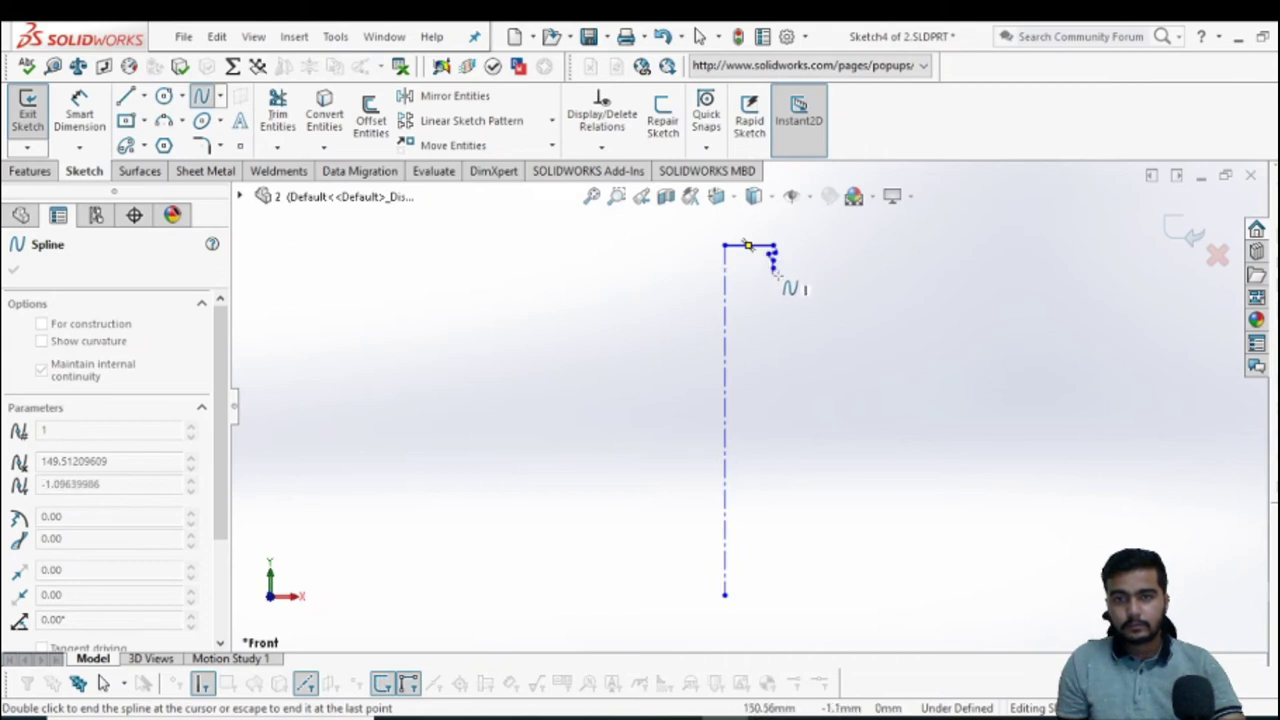
pyautogui.click(772, 281)
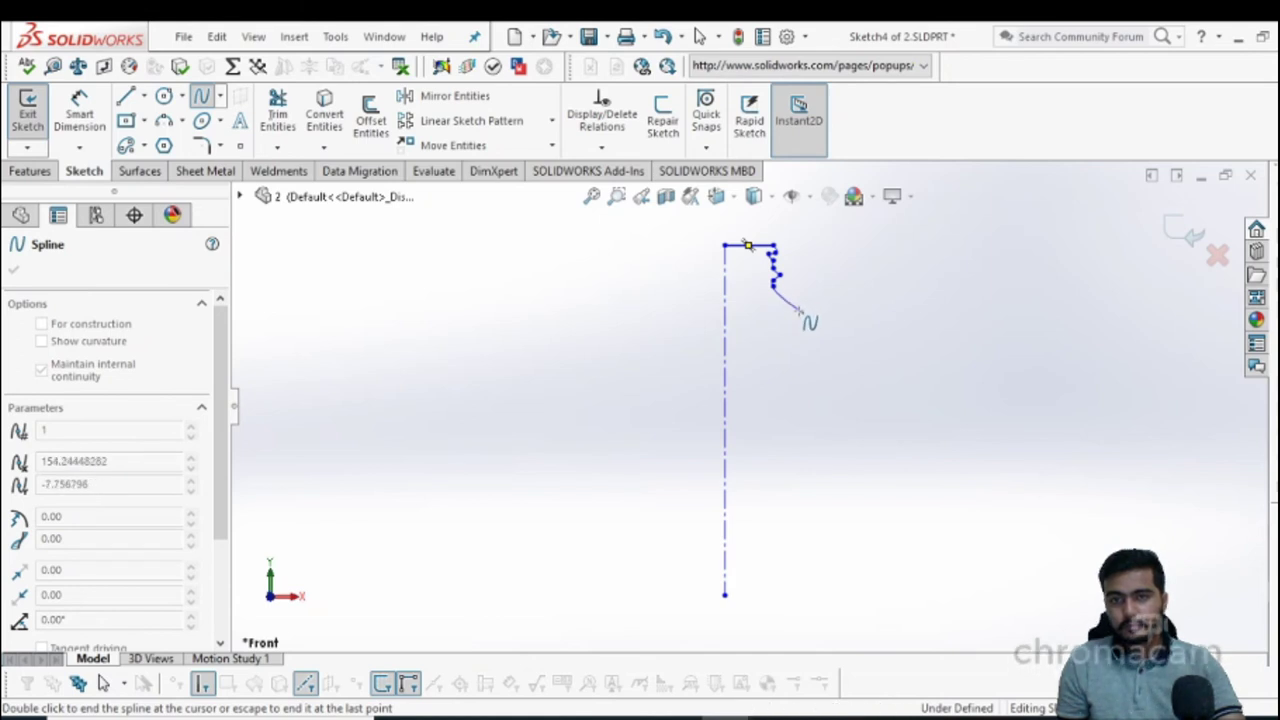
pyautogui.rightClick(803, 314)
# Step: Draw the bottle's vertical side down from the spline, then a base line to the centerline
pyautogui.click(830, 323)
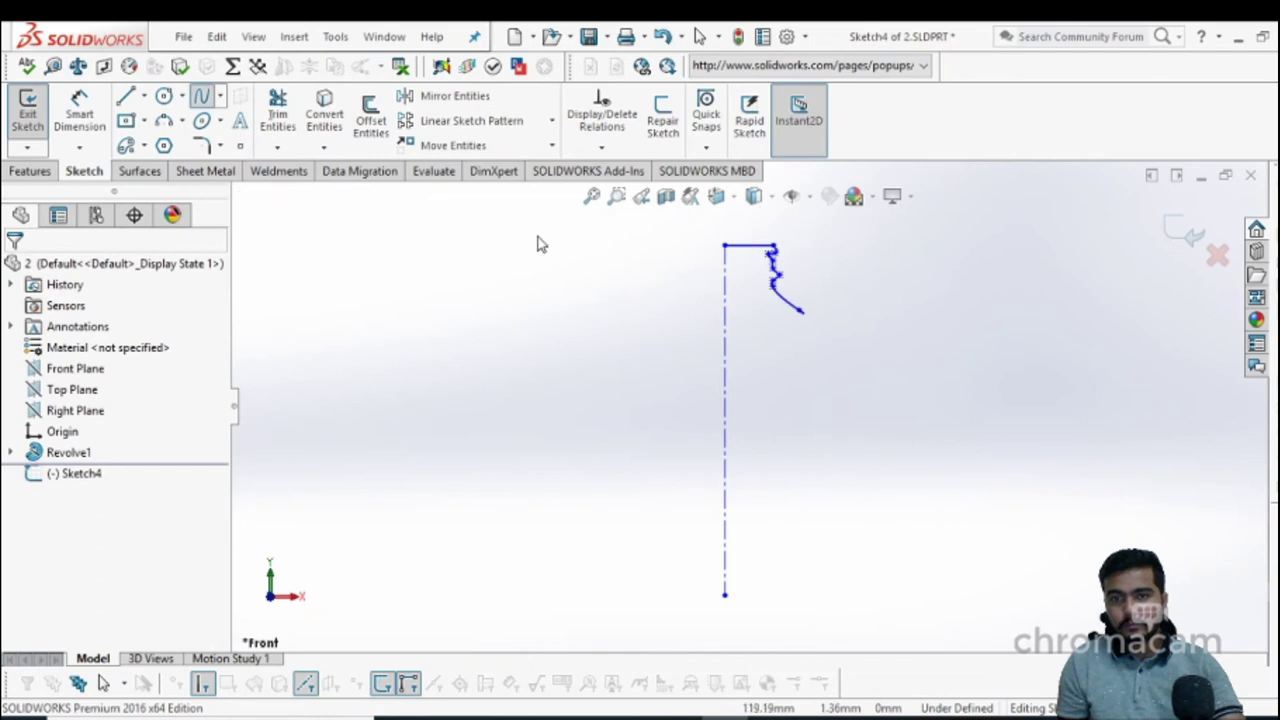
pyautogui.click(127, 100)
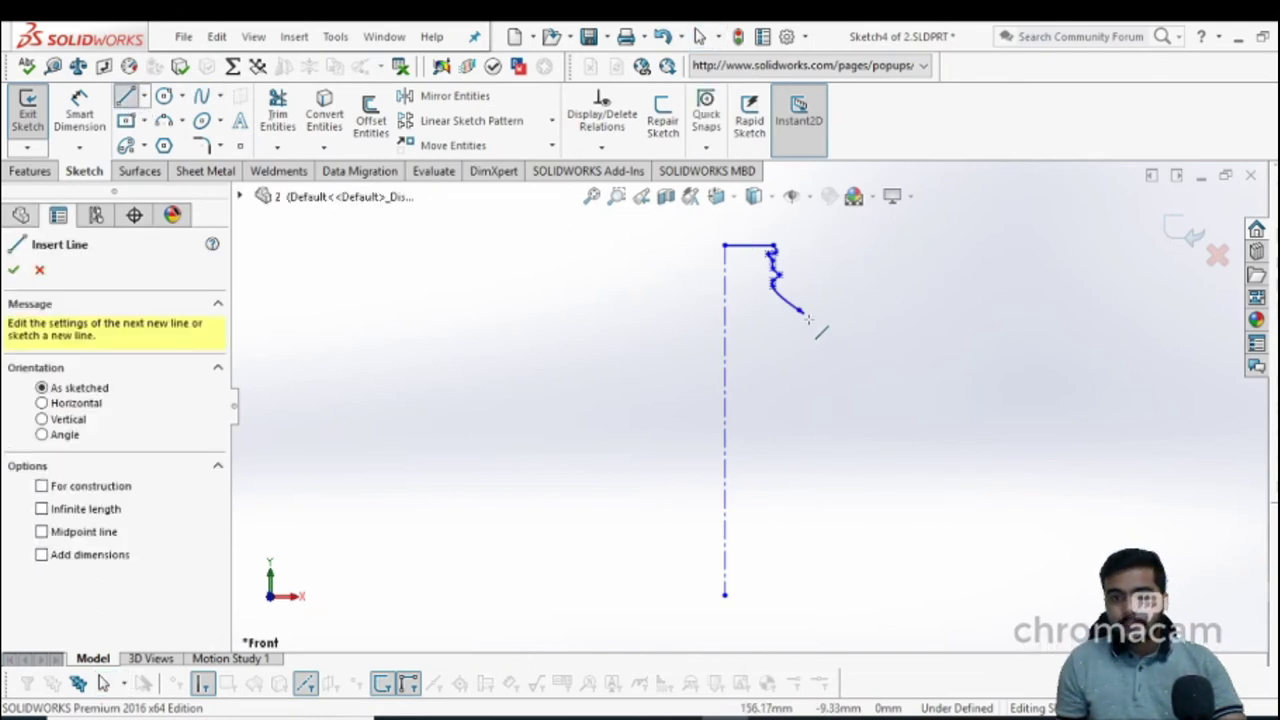
pyautogui.click(800, 312)
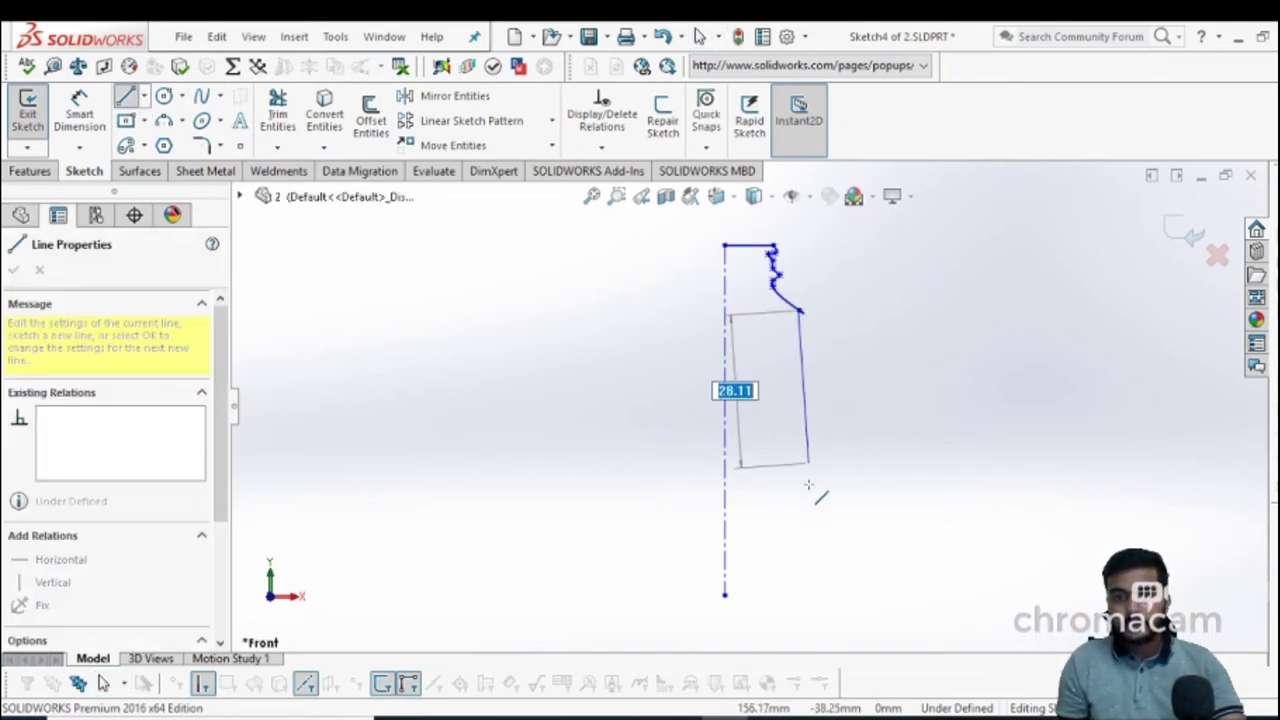
pyautogui.click(799, 596)
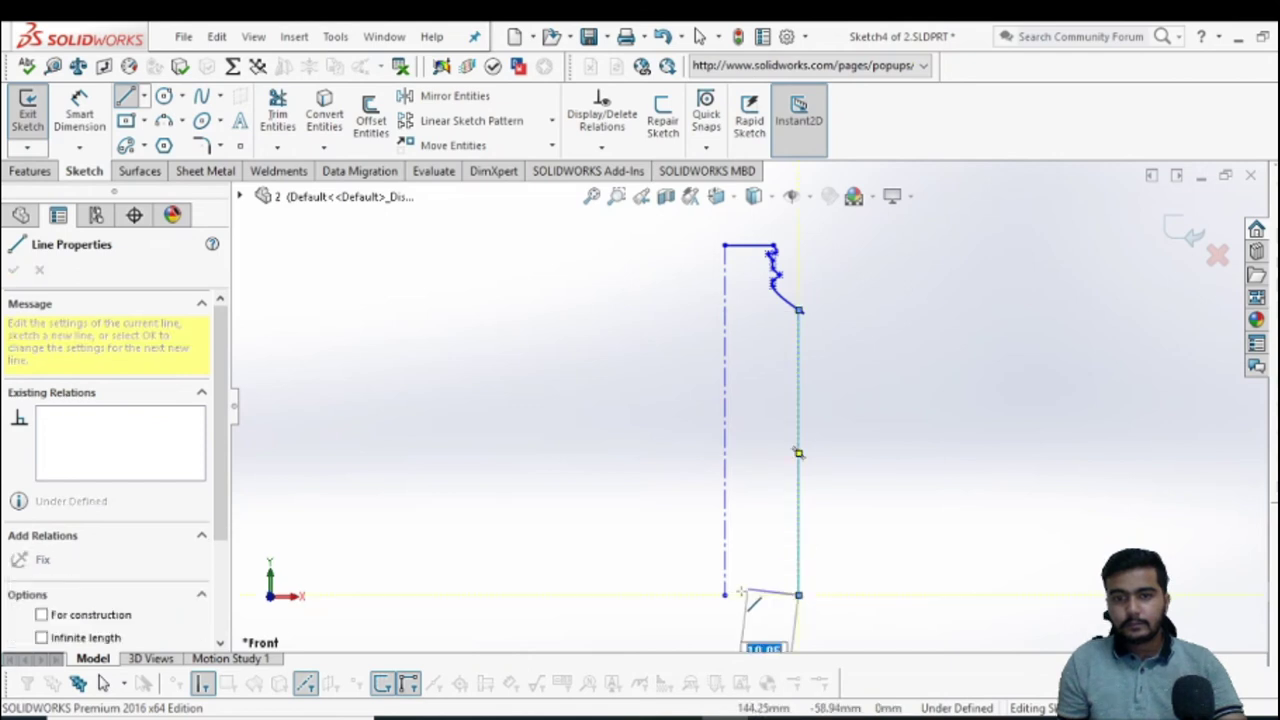
pyautogui.click(724, 596)
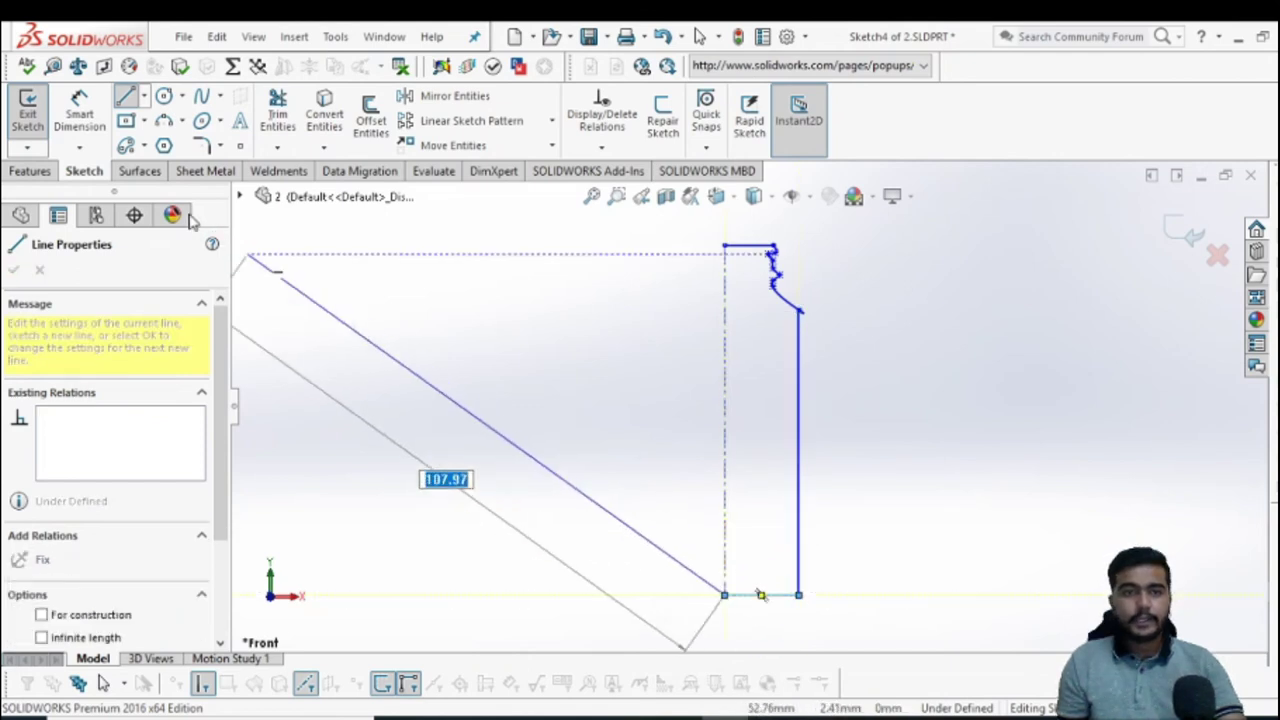
# Step: Round the bottom outer corner with a 5 mm sketch fillet
pyautogui.click(801, 580)
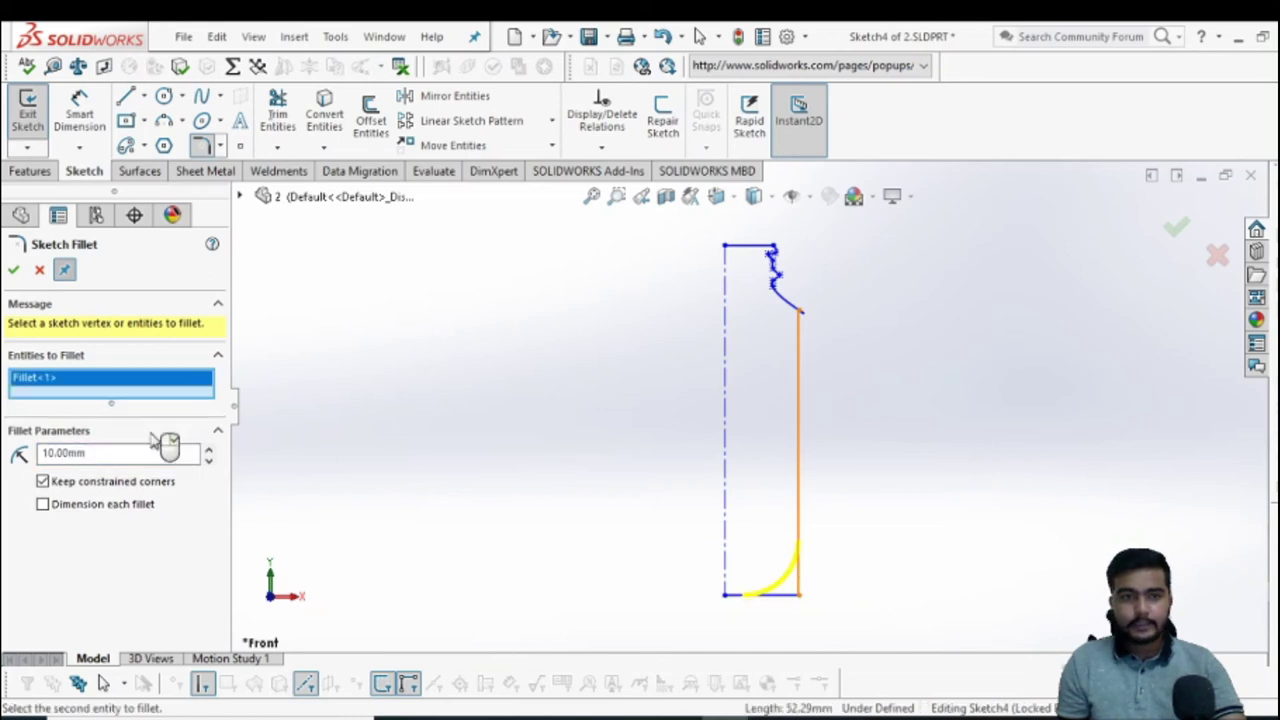
pyautogui.click(99, 452)
pyautogui.doubleClick(99, 452)
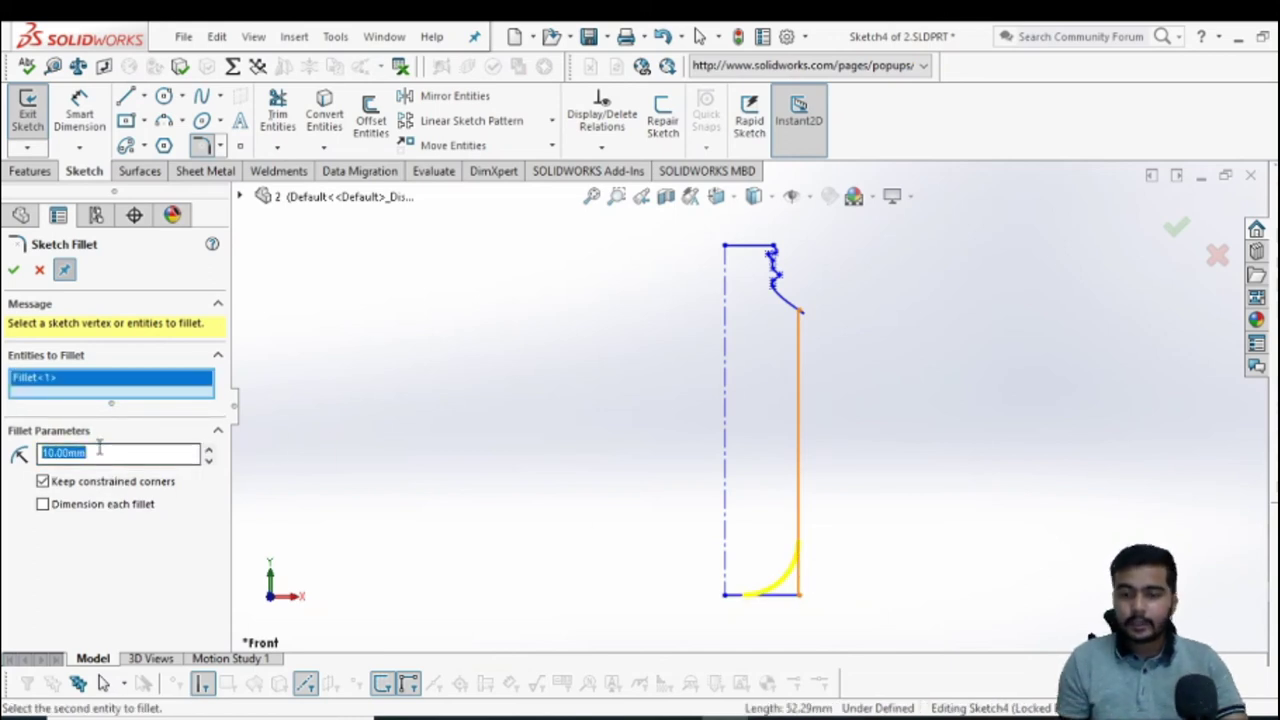
pyautogui.write('5')
pyautogui.press('Return')
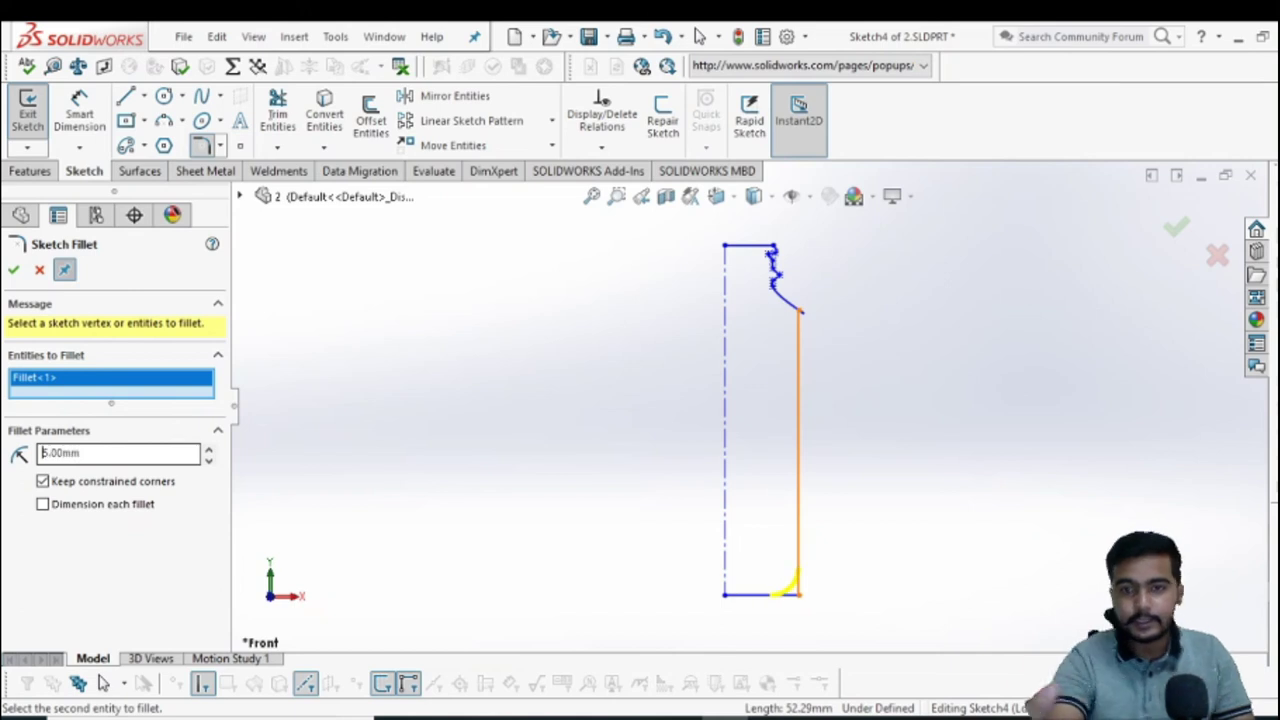
pyautogui.click(13, 269)
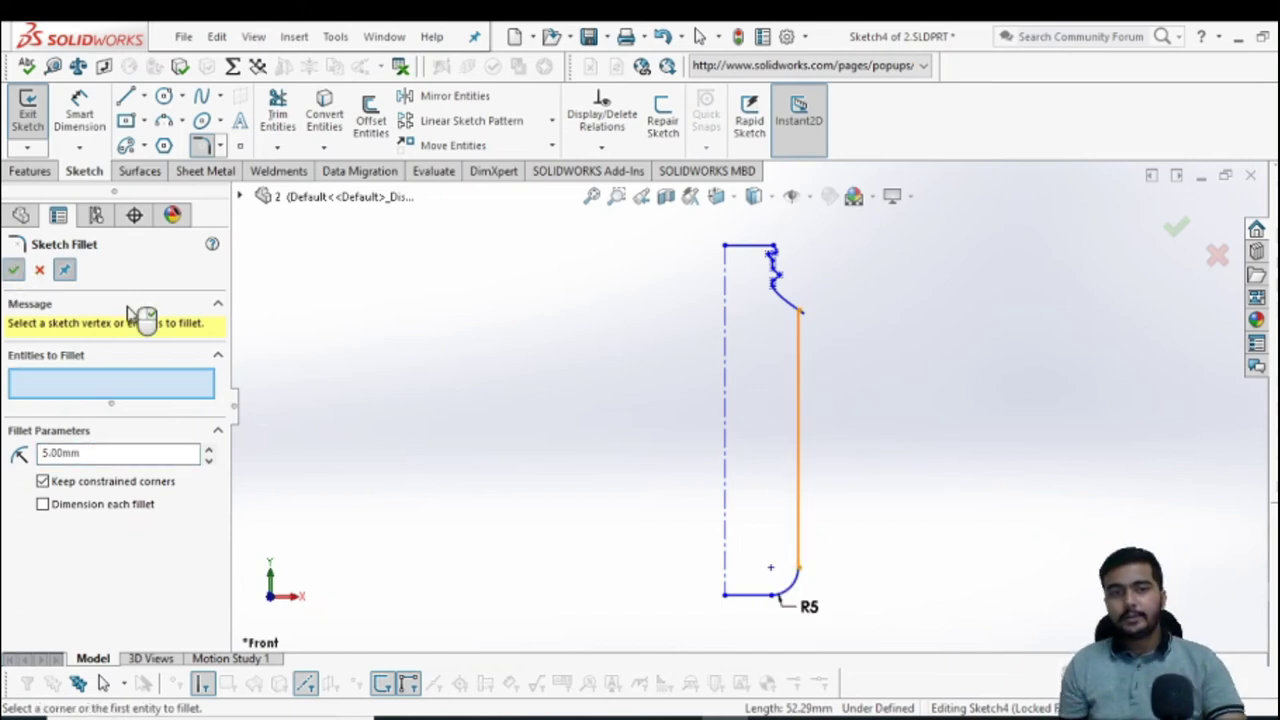
pyautogui.click(14, 273)
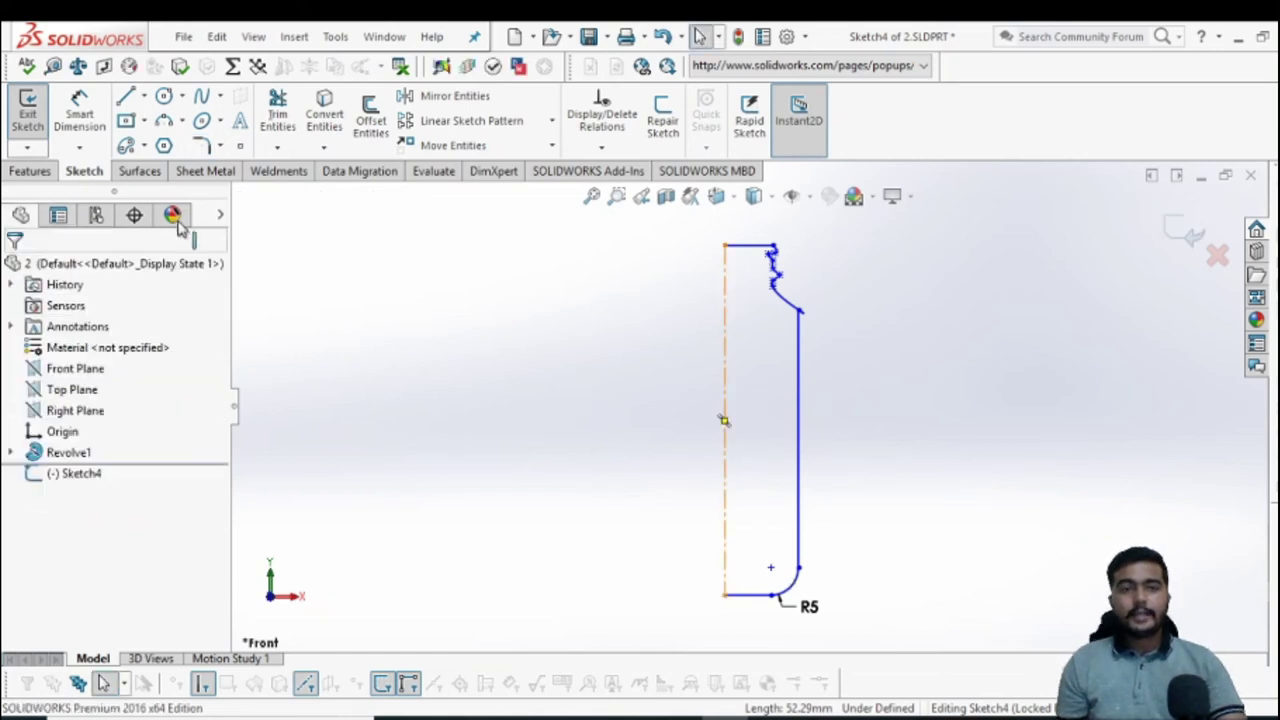
pyautogui.click(43, 175)
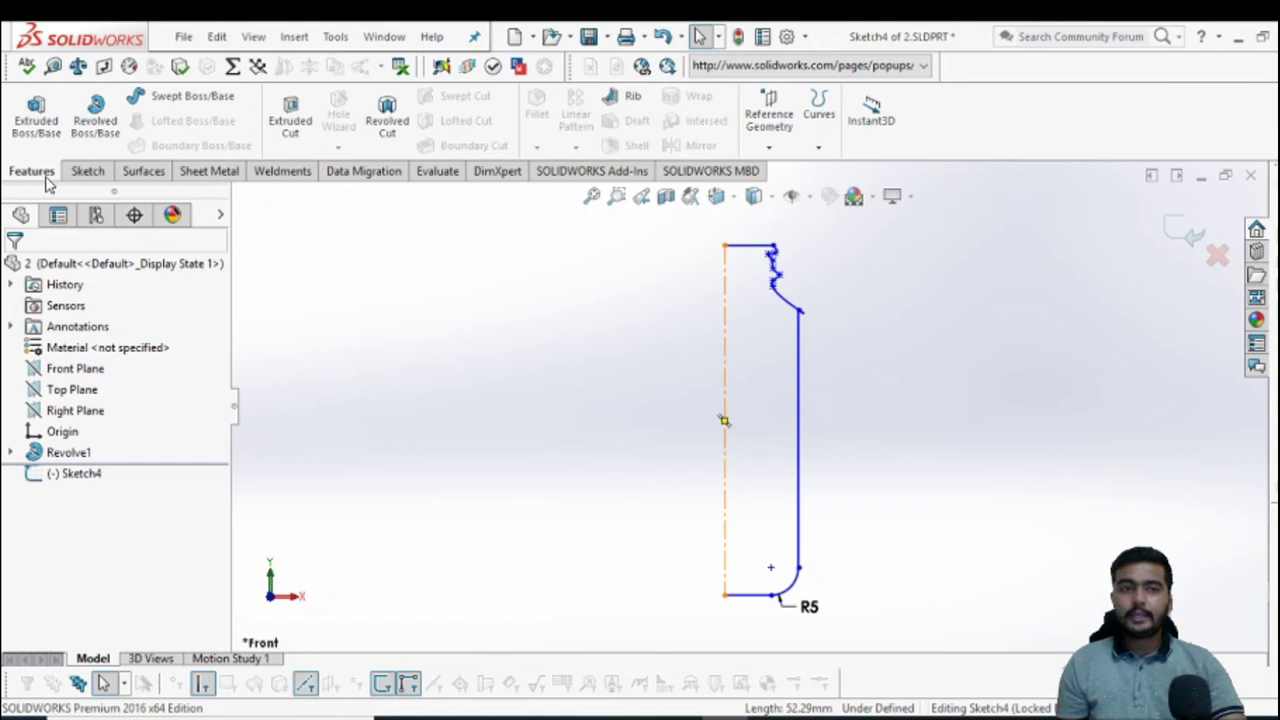
# Step: Revolve the auto-closed bottle profile 360° about its centerline to create Revolve2
pyautogui.click(95, 125)
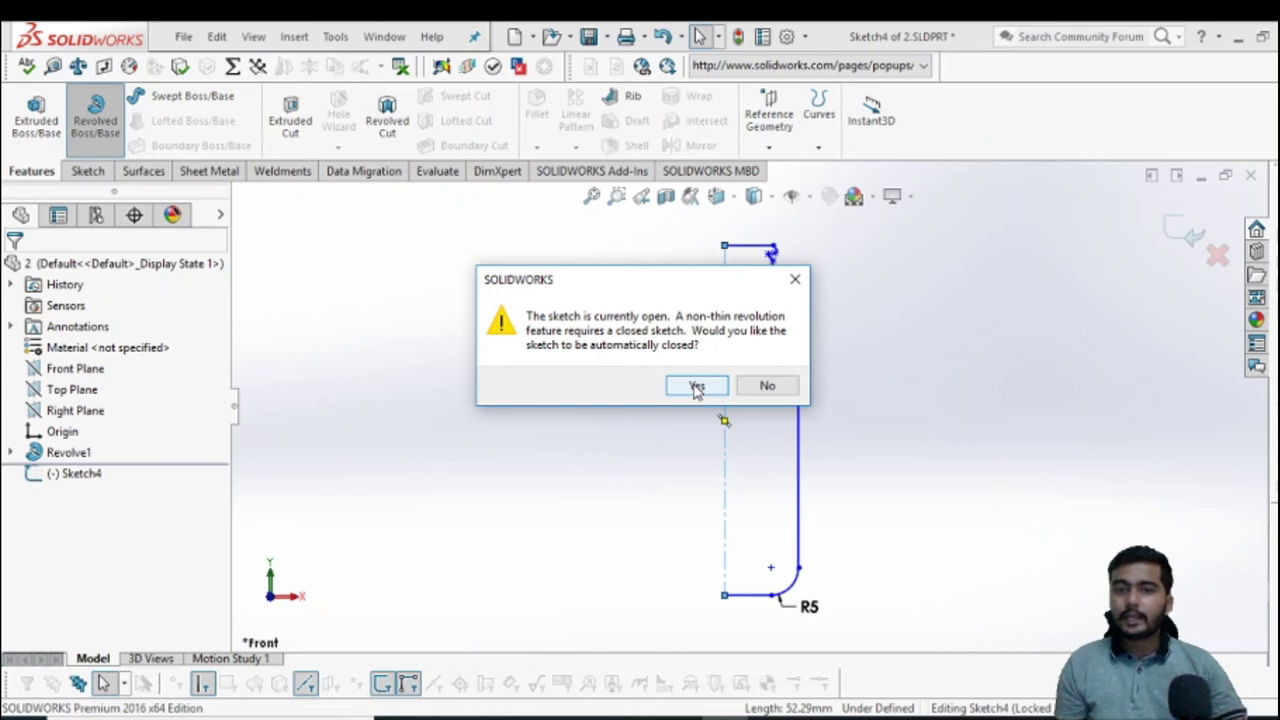
pyautogui.click(697, 387)
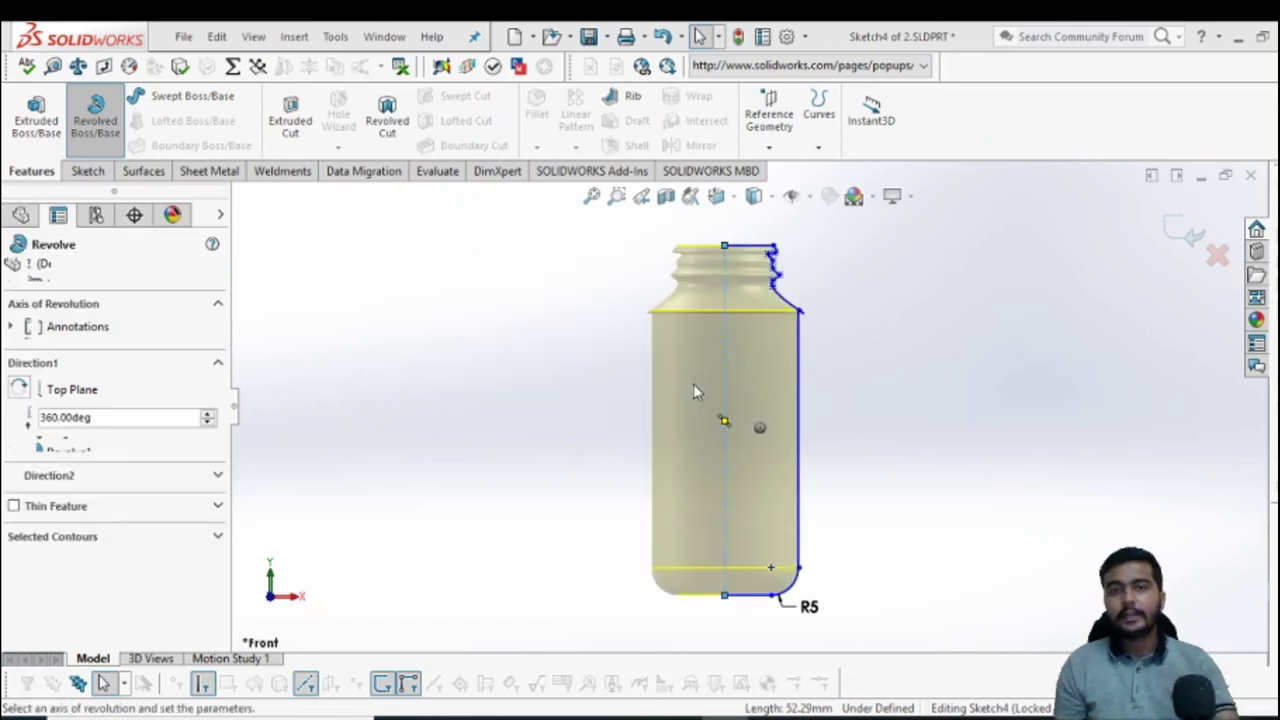
pyautogui.moveTo(822, 396); pyautogui.dragTo(786, 391, button='middle')
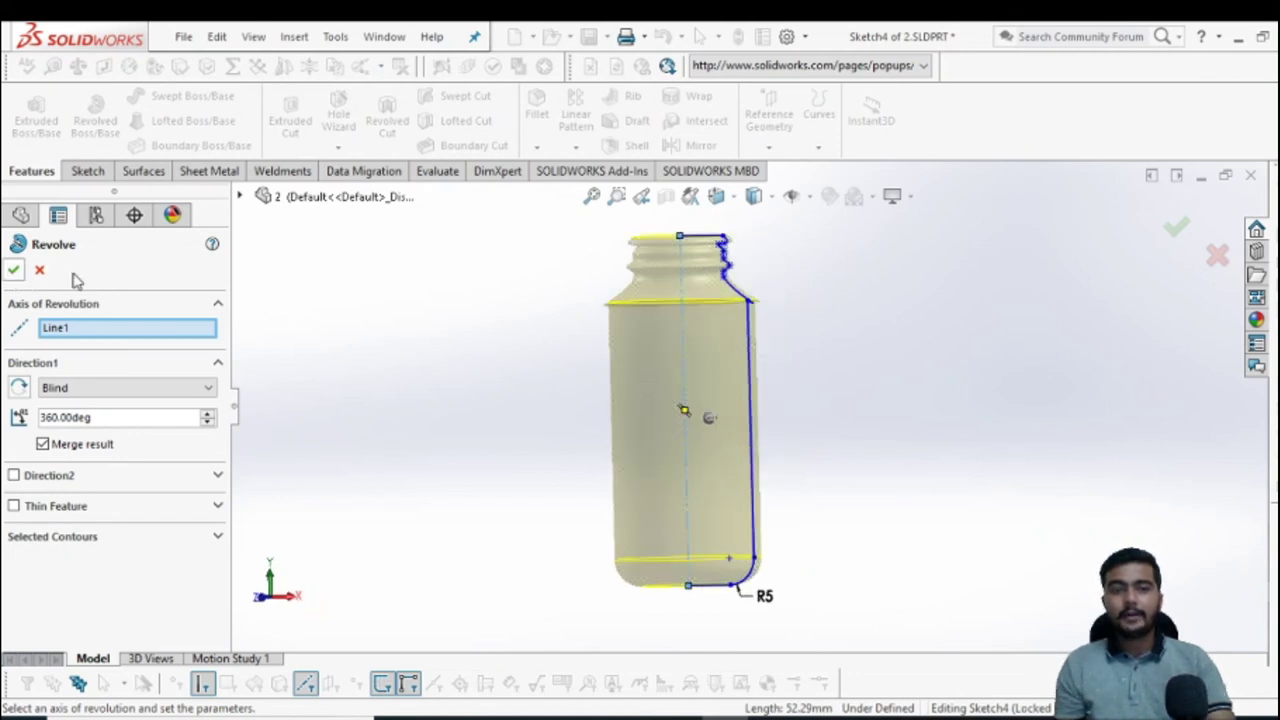
pyautogui.scroll(-2, 780, 316)
pyautogui.scroll(2, 790, 390)
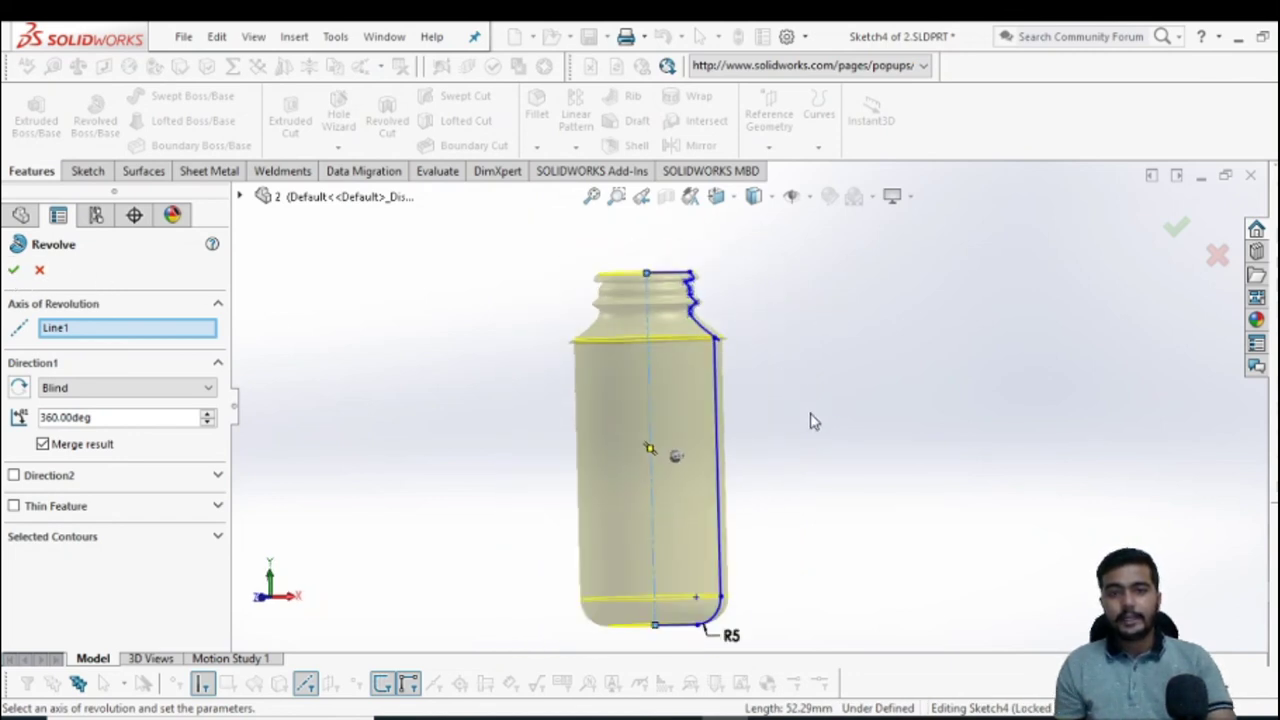
pyautogui.click(13, 270)
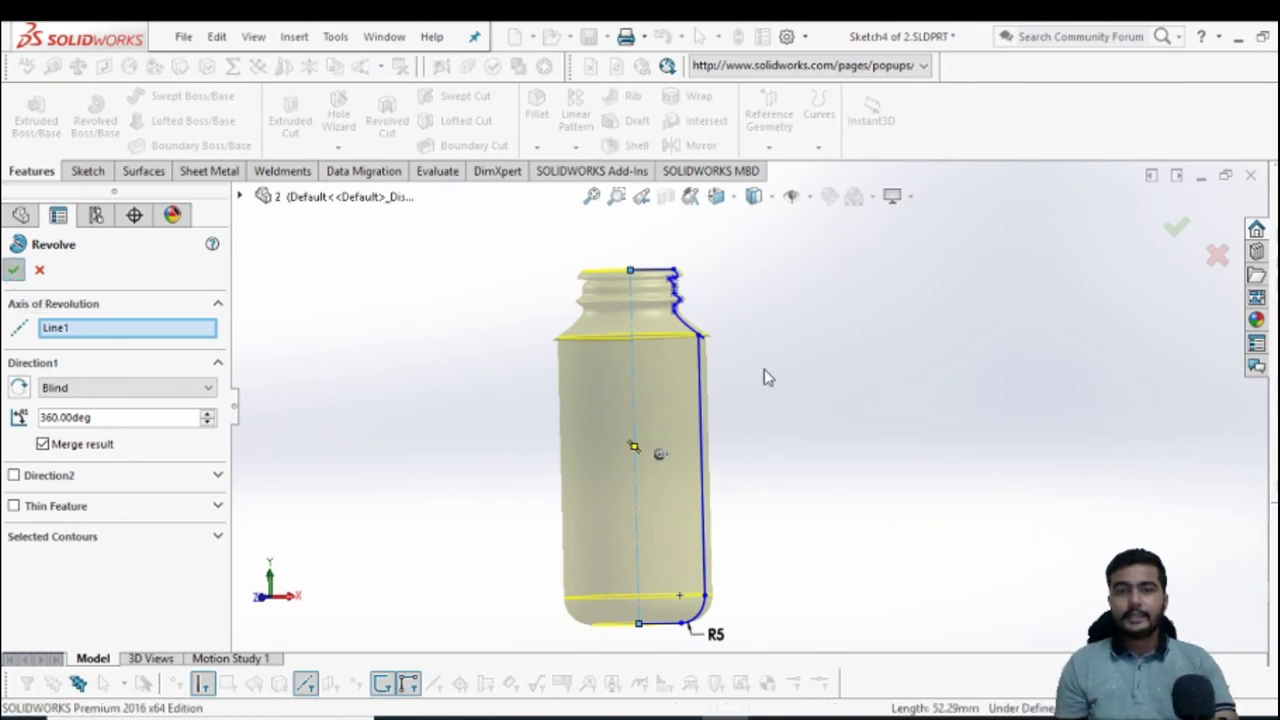
pyautogui.scroll(-3, 700, 350)
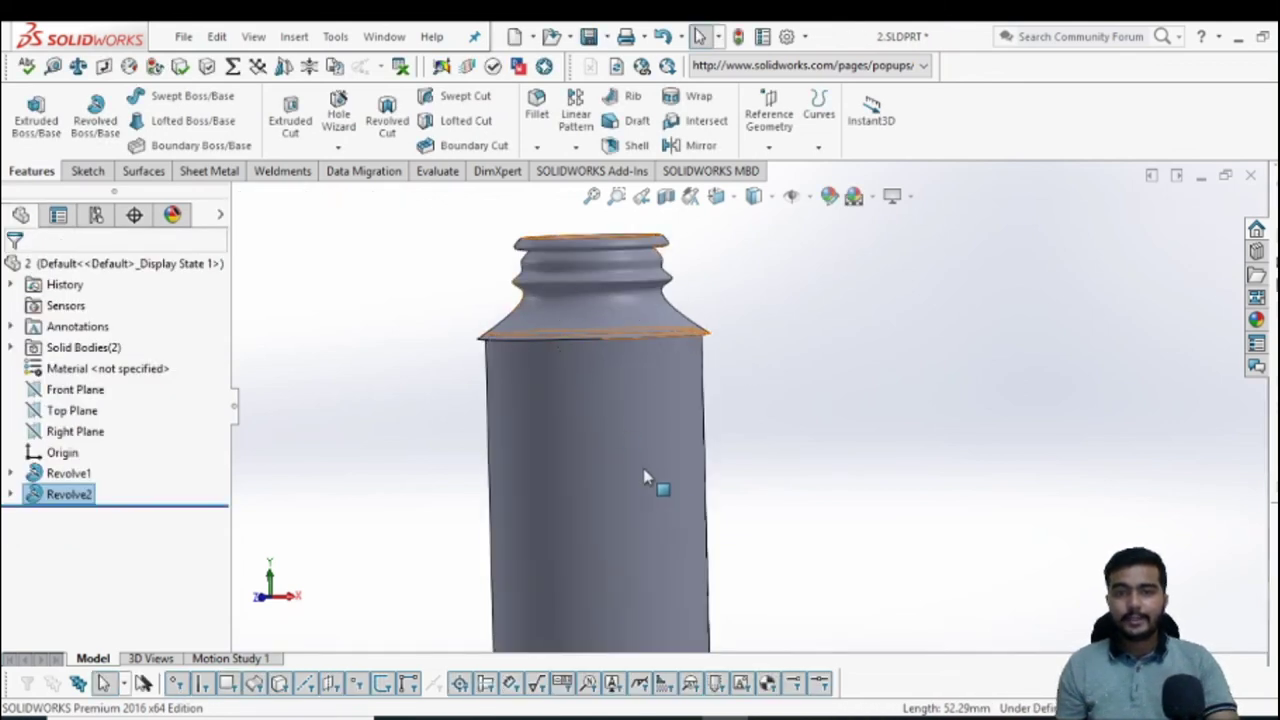
pyautogui.scroll(2, 963, 466)
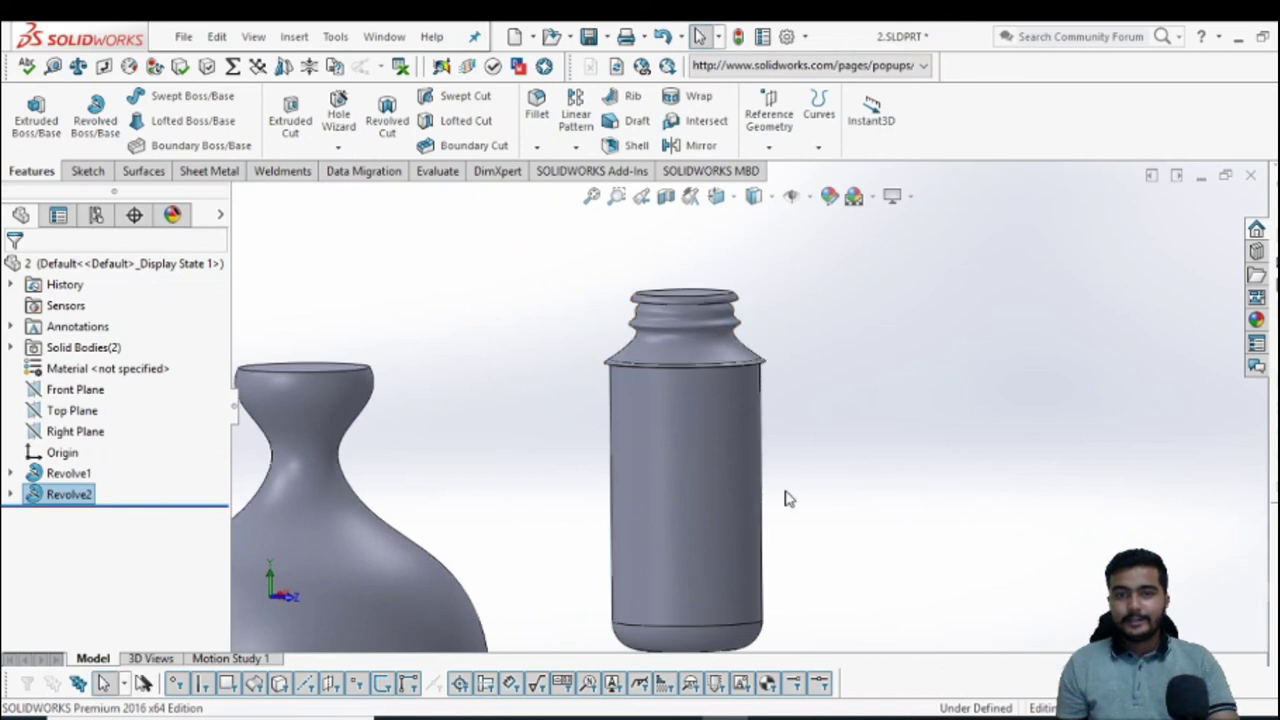
pyautogui.scroll(-1, 750, 485)
pyautogui.scroll(3, 712, 476)
pyautogui.scroll(-1, 700, 483)
pyautogui.scroll(1, 494, 441)
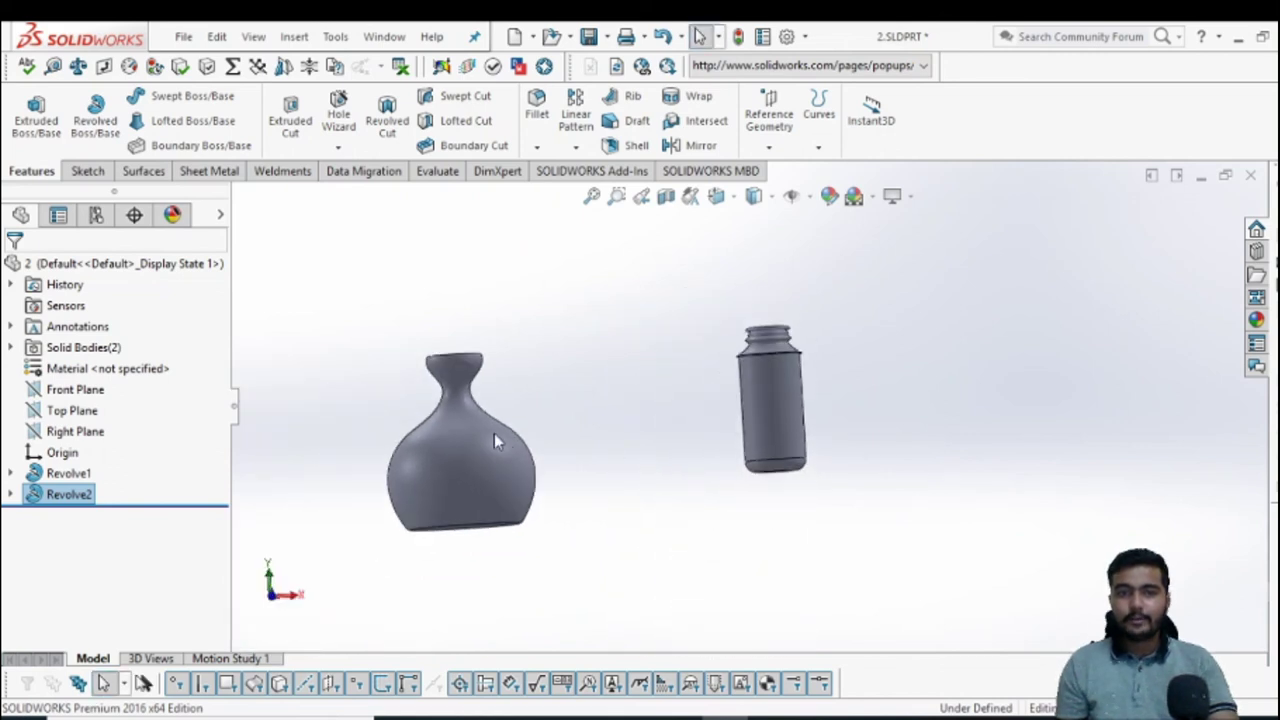
pyautogui.scroll(-1, 740, 398)
pyautogui.scroll(-1, 720, 365)
pyautogui.scroll(-1, 699, 270)
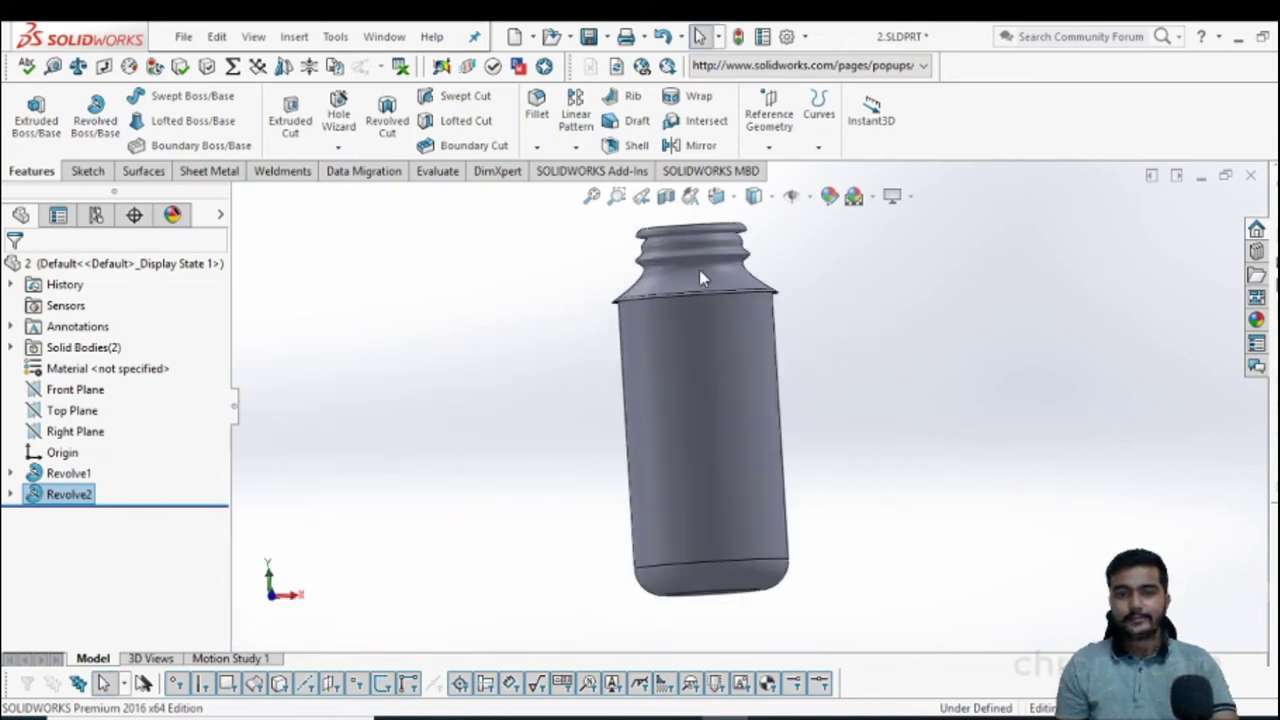
pyautogui.scroll(-1, 699, 270)
pyautogui.moveTo(940, 451)
pyautogui.mouseDown(button='middle')
pyautogui.moveTo(970, 480)
pyautogui.moveTo(986, 531)
pyautogui.moveTo(1057, 437)
pyautogui.moveTo(949, 407)
pyautogui.mouseUp(button='middle')
pyautogui.press('f')
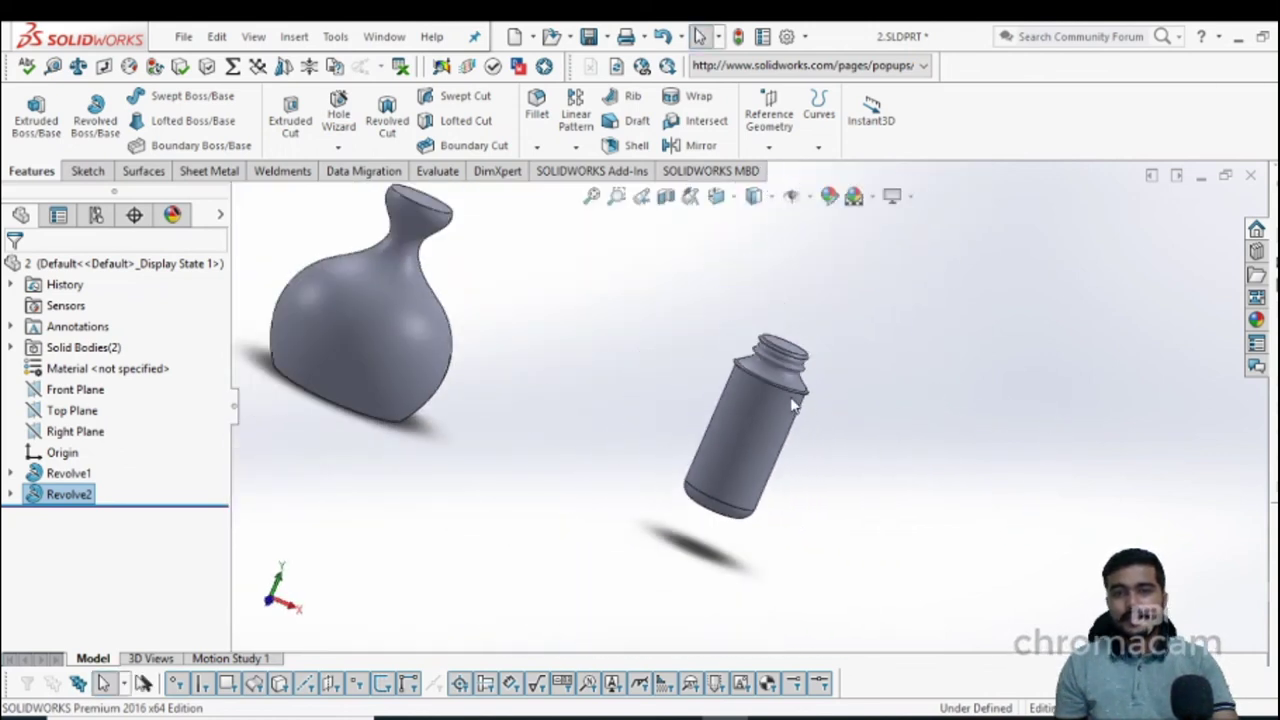
pyautogui.moveTo(723, 548)
pyautogui.mouseDown(button='middle')
pyautogui.moveTo(771, 537)
pyautogui.moveTo(766, 586)
pyautogui.moveTo(674, 523)
pyautogui.moveTo(729, 474)
pyautogui.moveTo(674, 514)
pyautogui.moveTo(674, 554)
pyautogui.moveTo(746, 562)
pyautogui.moveTo(740, 537)
pyautogui.moveTo(694, 514)
pyautogui.moveTo(796, 511)
pyautogui.moveTo(757, 526)
pyautogui.moveTo(751, 546)
pyautogui.mouseUp(button='middle')
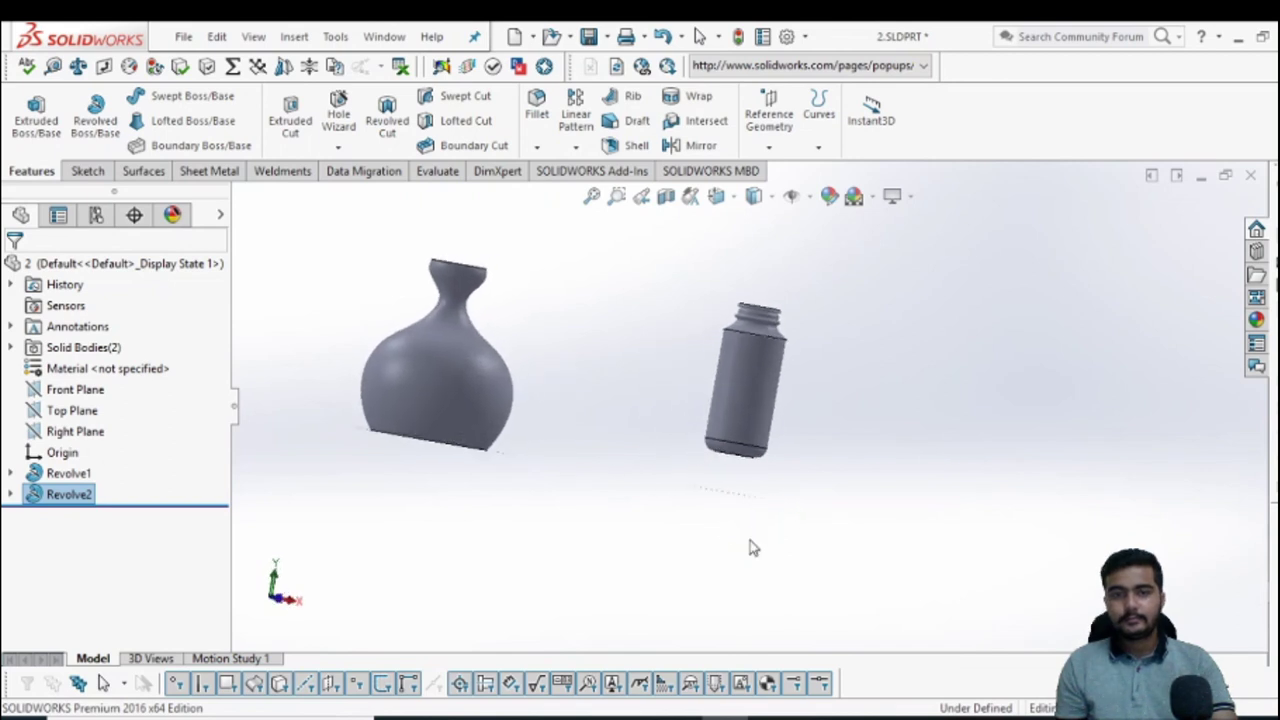
pyautogui.scroll(-2, 371, 294)
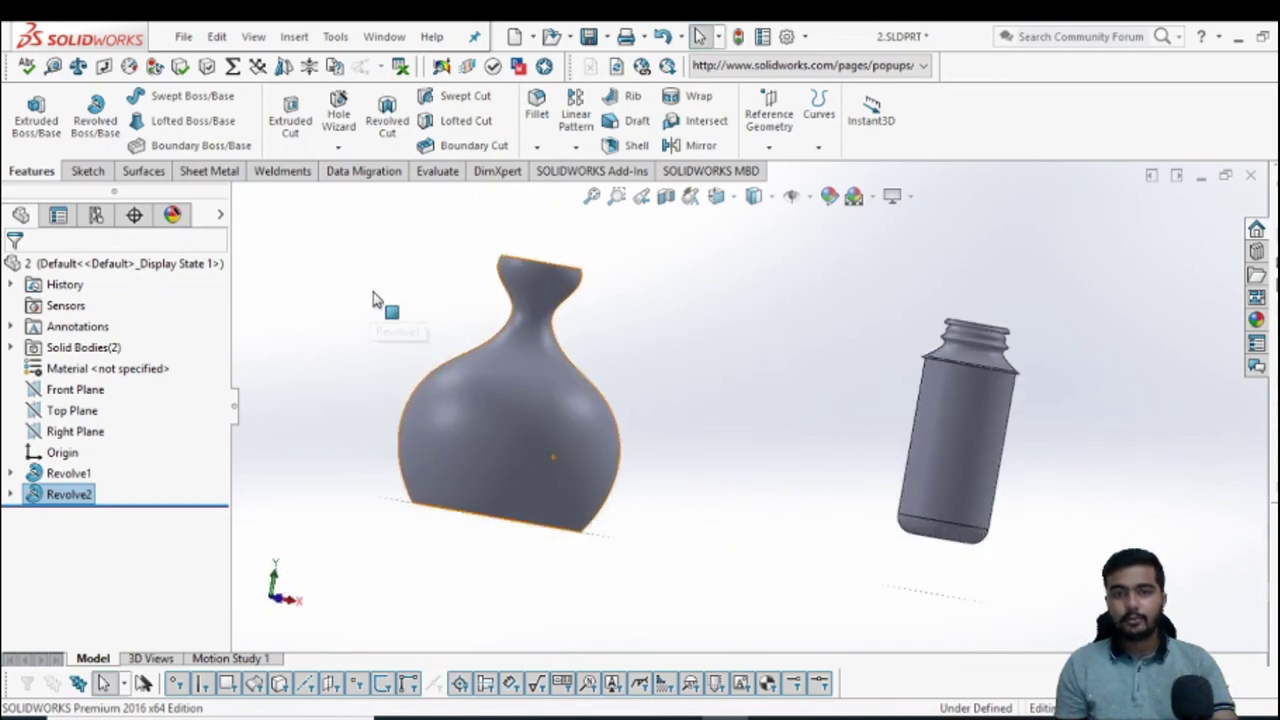
pyautogui.scroll(-2, 371, 294)
pyautogui.scroll(2, 925, 428)
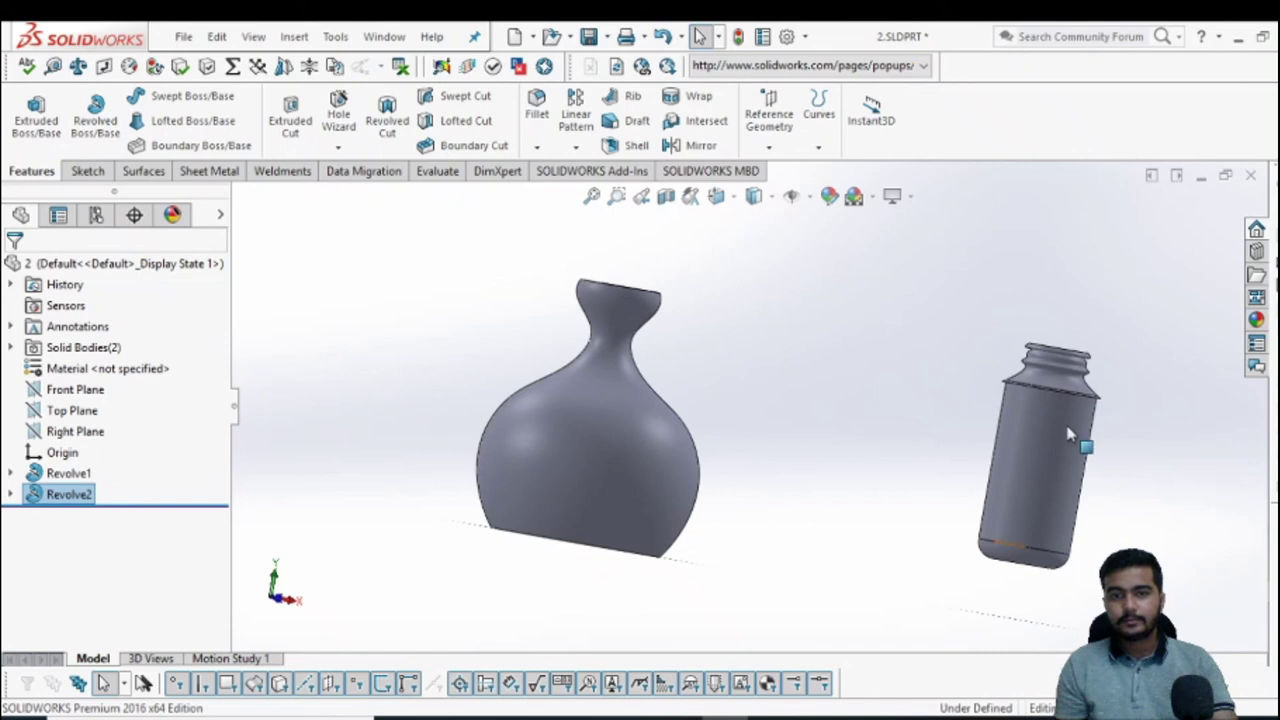
pyautogui.scroll(-2, 1080, 460)
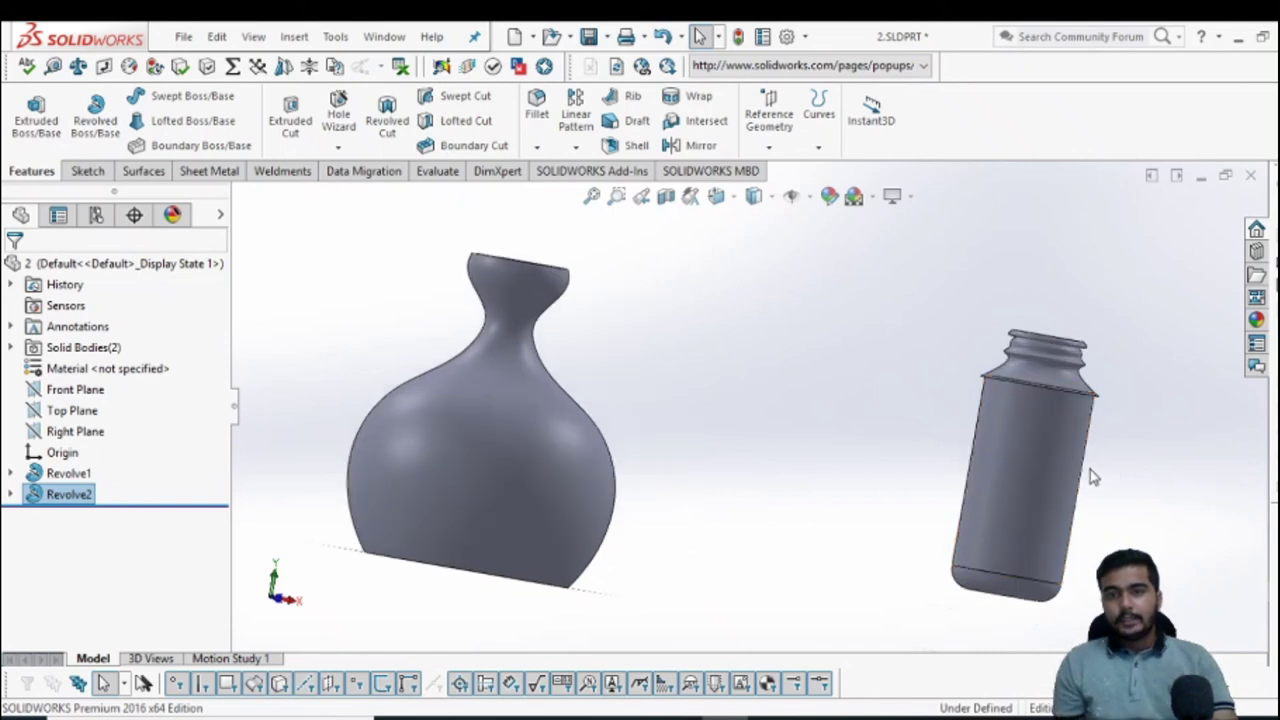